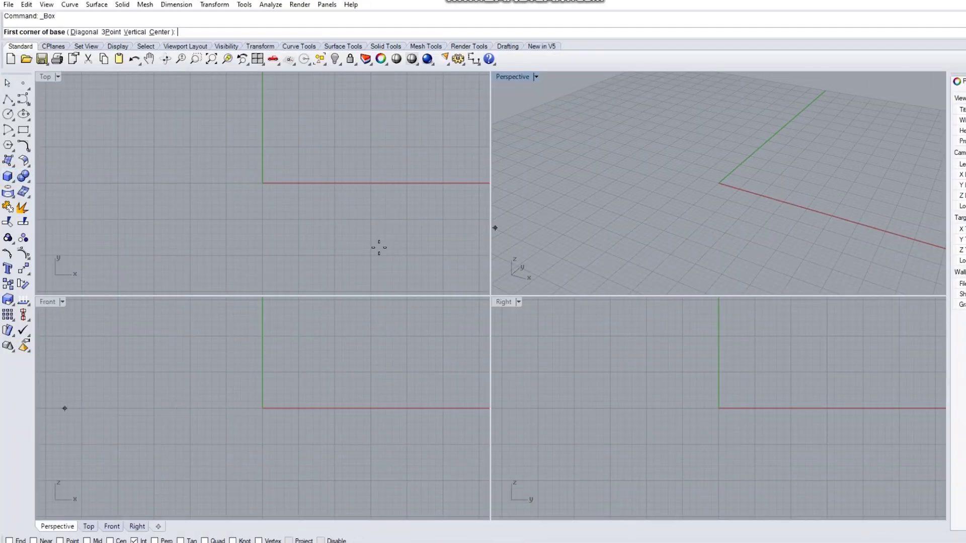
Step: Draw a roughly cubic box resting on the ground plane over the origin
left_click(202, 151)
left_click(285, 228)
left_click(638, 205)
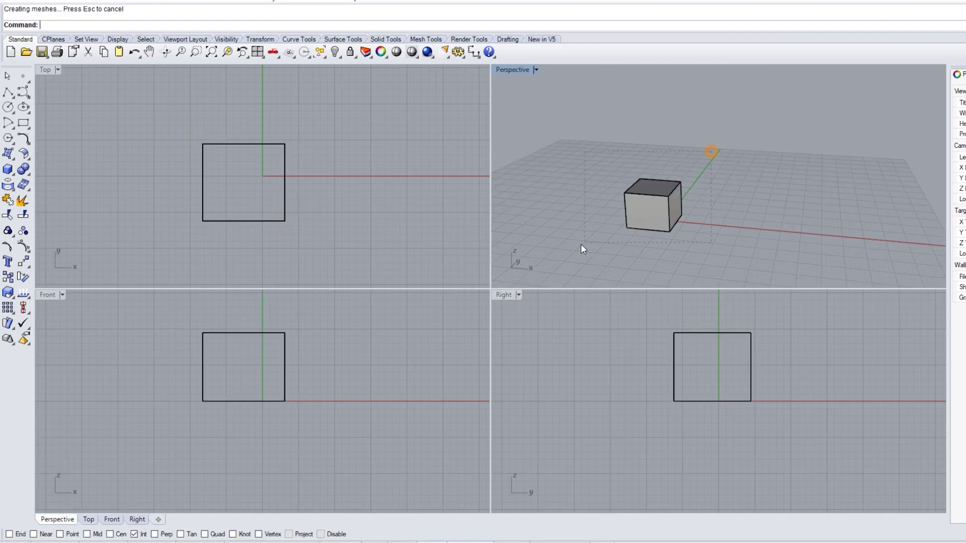
Step: Copy the box along the X axis, using its lower front corner as the base point
left_click_drag(581, 245, 582, 245)
type("Copy")
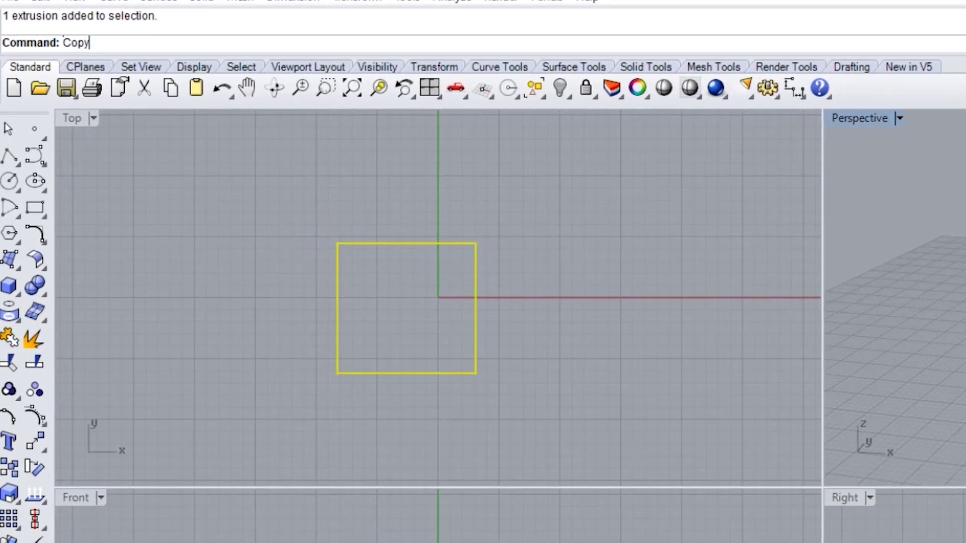
key("Return")
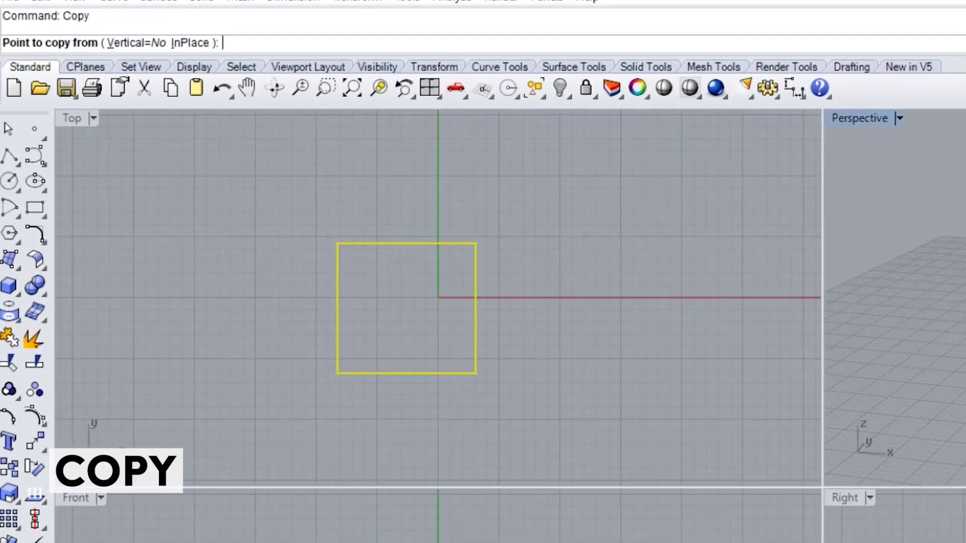
left_click(337, 373)
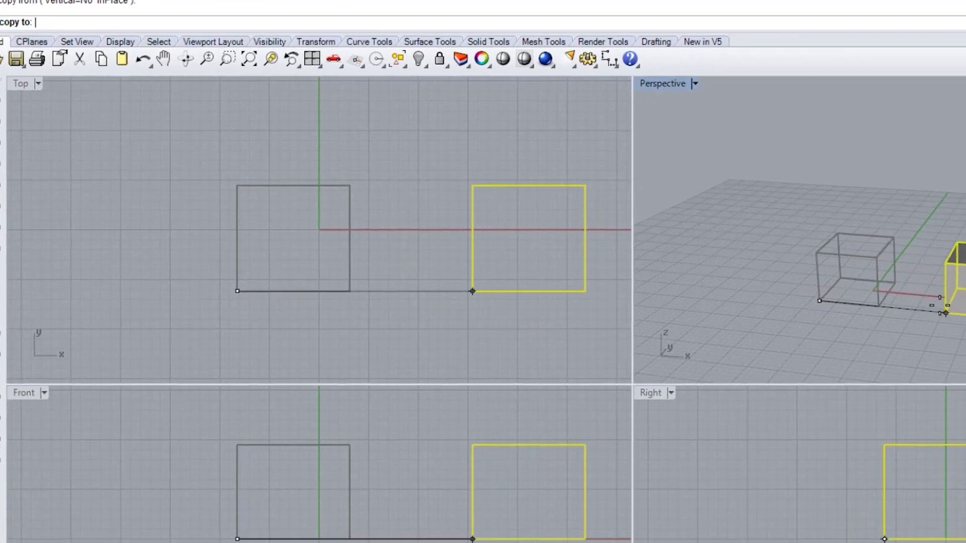
left_click(776, 249)
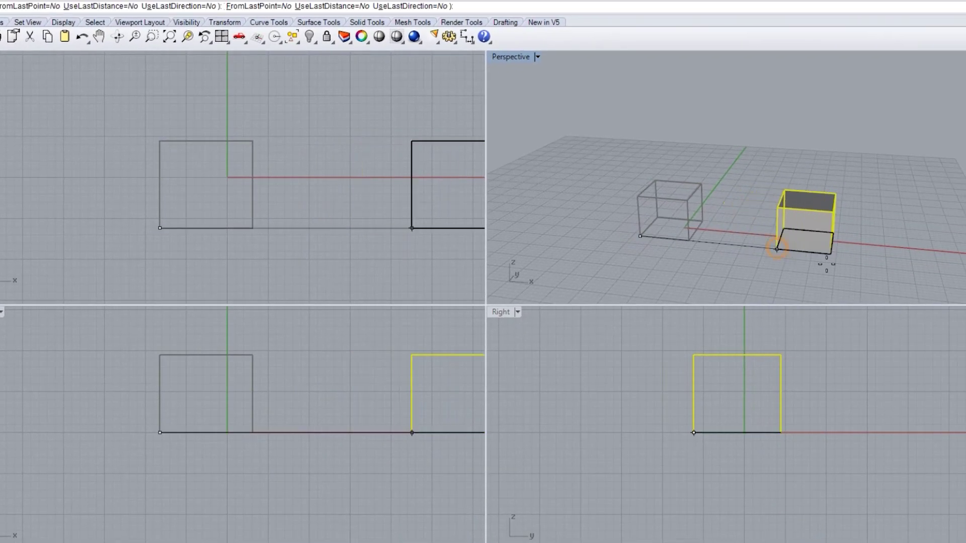
key("Return")
Step: Explode the copied box into separate surfaces
right_click_drag(685, 190, 798, 209)
type("Ex")
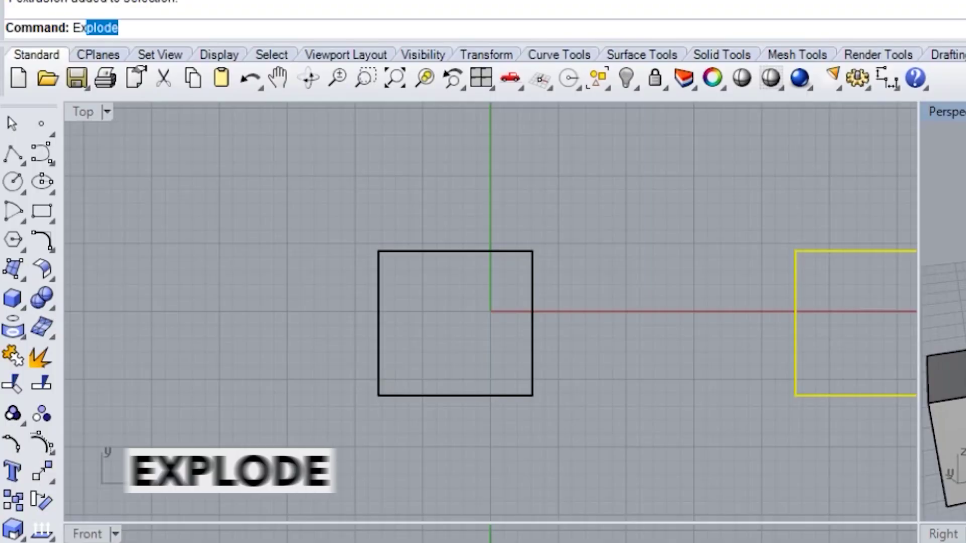
type("plode")
key("Return")
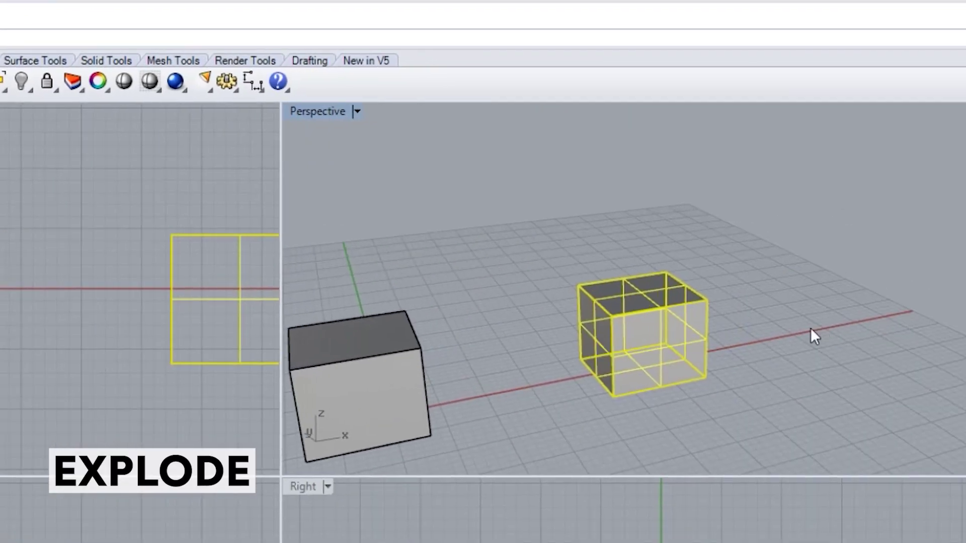
left_click(752, 302)
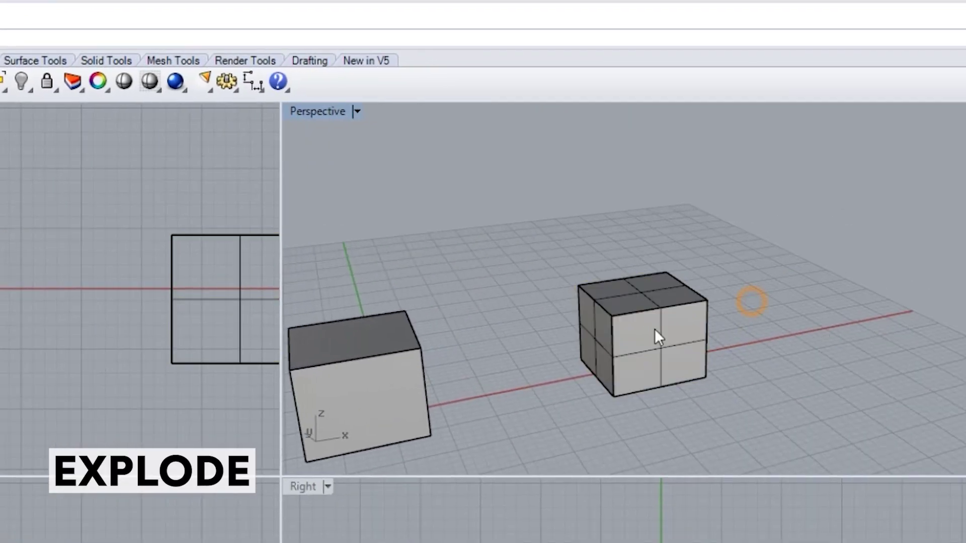
Step: Turn on the control points for all surfaces of the exploded box
left_click(654, 329)
left_click(762, 231)
left_click_drag(776, 218, 554, 429)
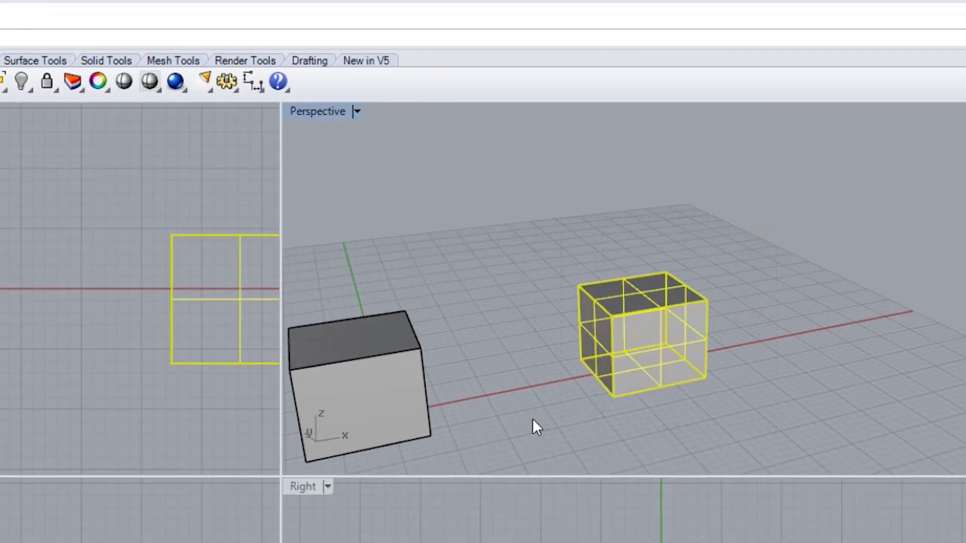
type("Po")
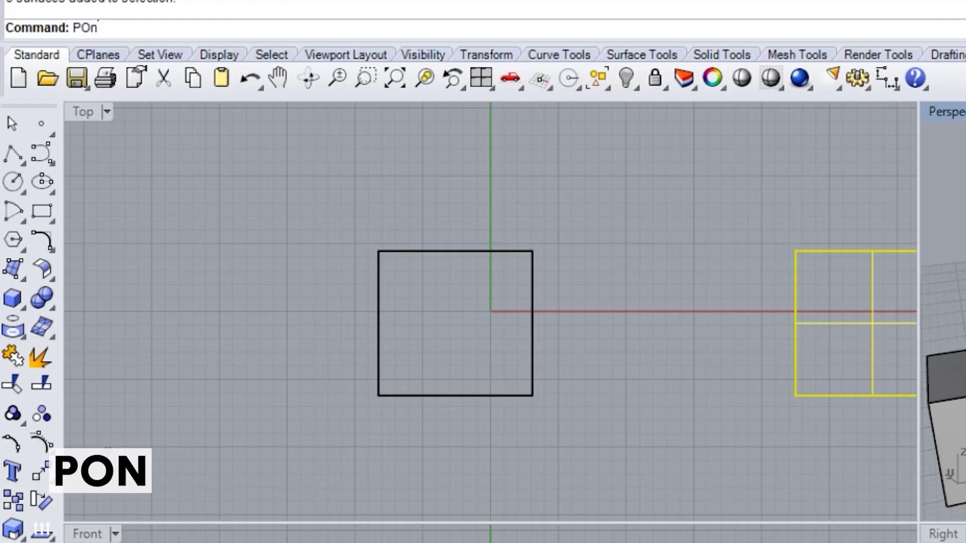
key("Return")
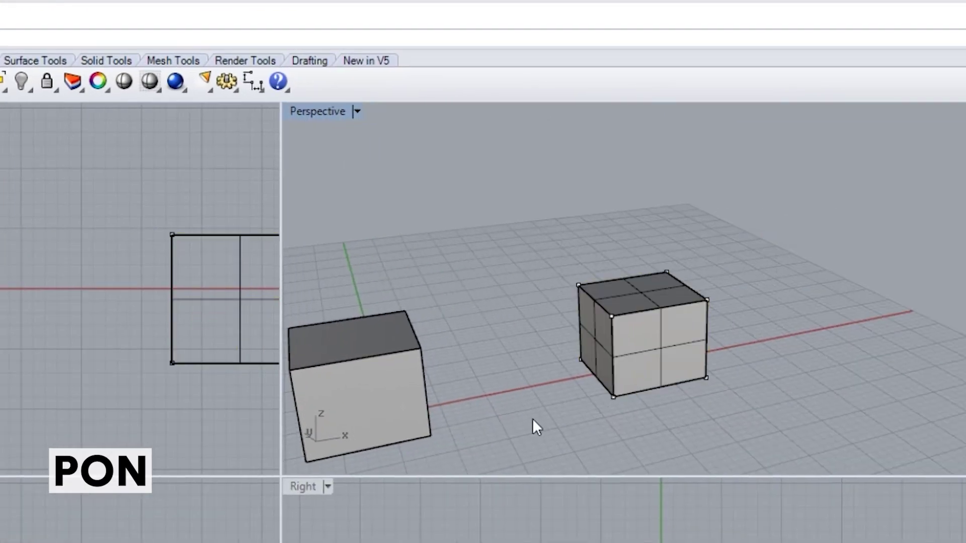
Step: Move the upper control points on the exploded box's far X side a short distance in negative Y
right_click_drag(712, 297, 717, 330)
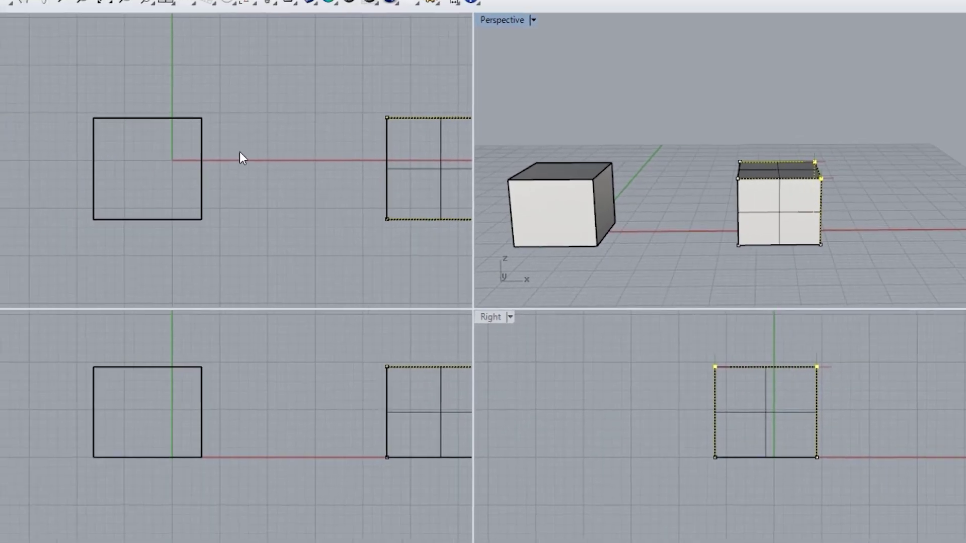
scroll(241, 157, "down", 4)
right_click_drag(339, 151, 218, 181)
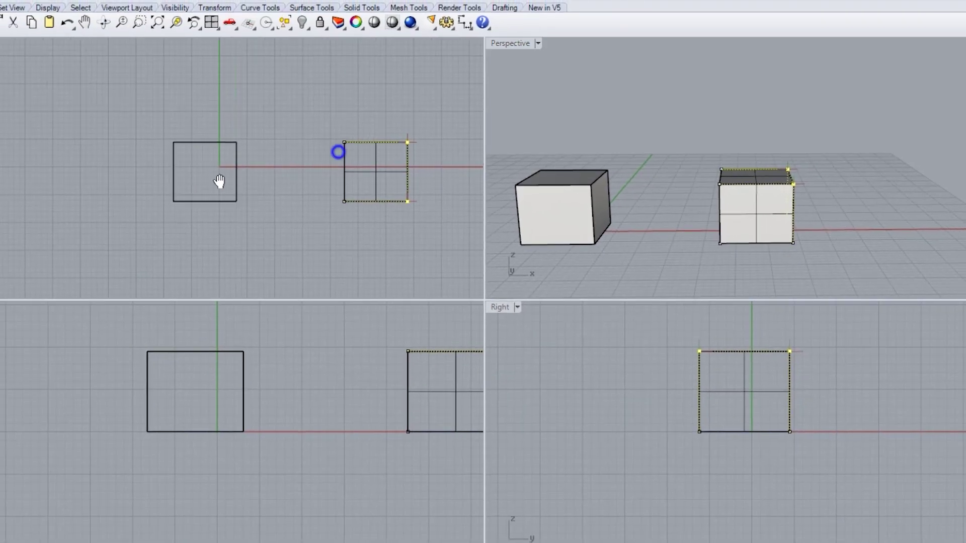
left_click_drag(312, 229, 313, 246)
Step: Move the opposite pair of upper edge control points in positive Y and turn off the control points
left_click(656, 160)
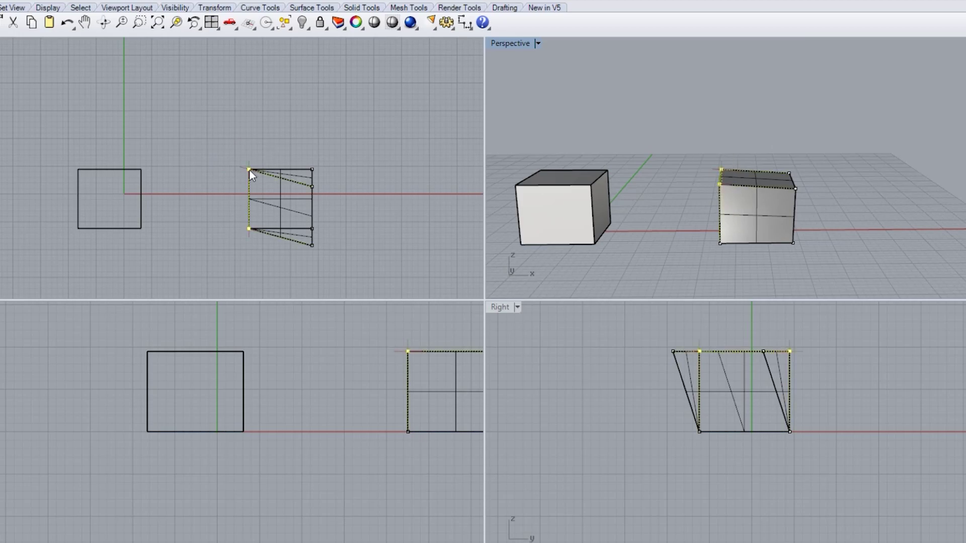
left_click_drag(249, 170, 248, 152)
left_click_drag(300, 171, 300, 171)
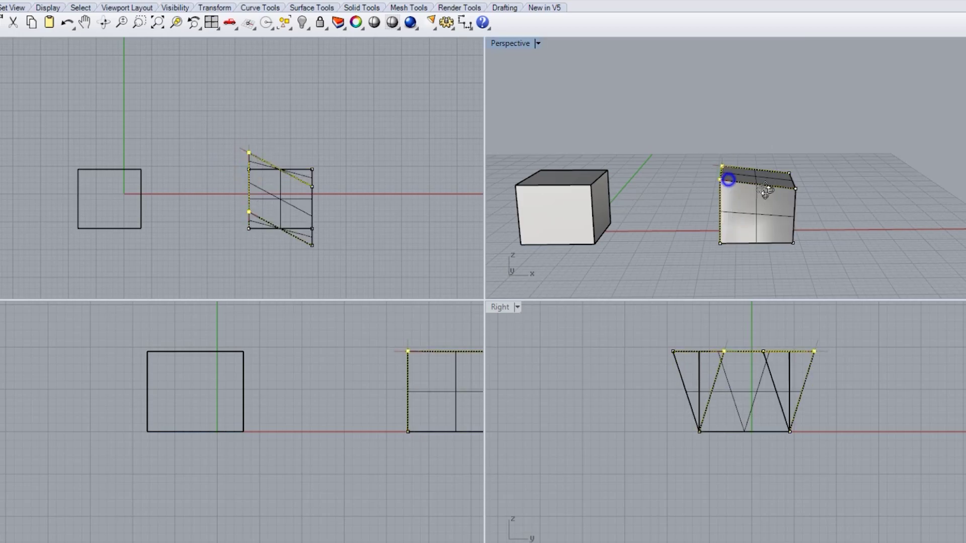
right_click_drag(728, 180, 830, 126)
key("Escape")
Step: Copy the skewed box further along X, reusing the spacing between the first two boxes
left_click_drag(662, 278, 662, 278)
type("C")
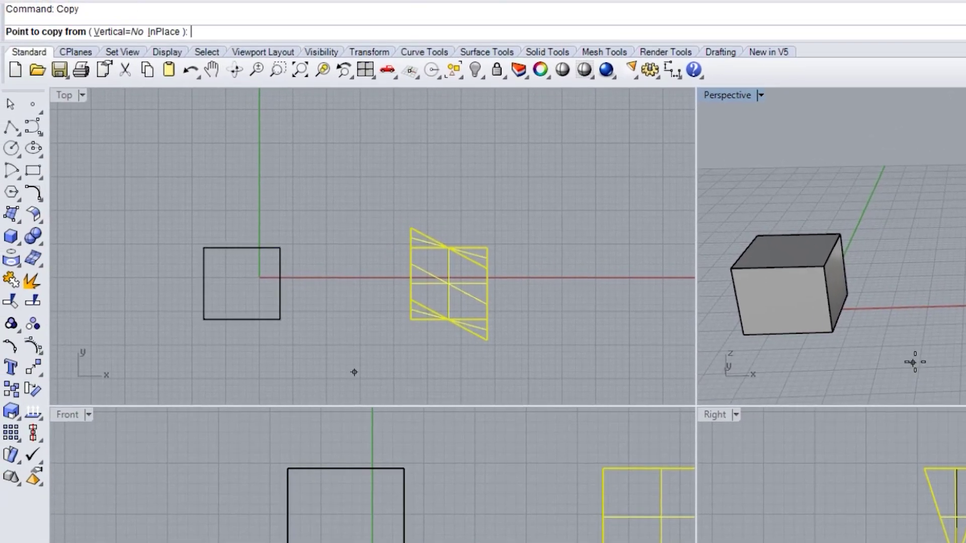
left_click(833, 331)
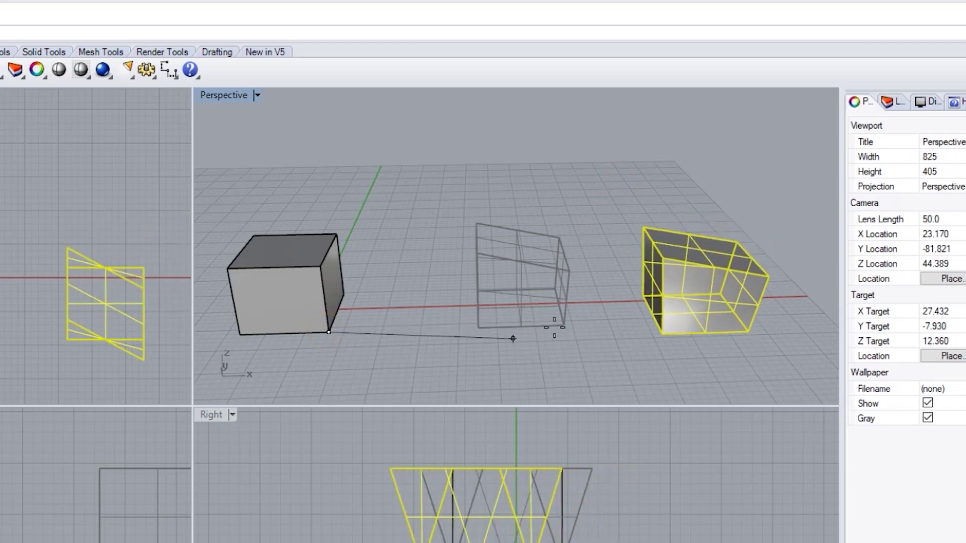
left_click(565, 327)
key("Escape")
Step: Scale the newest skewed box only vertically from its base corner to about three and a half times its height
right_click_drag(713, 254, 641, 256)
right_click_drag(671, 276, 638, 291, "shift")
scroll(585, 224, "down", 2)
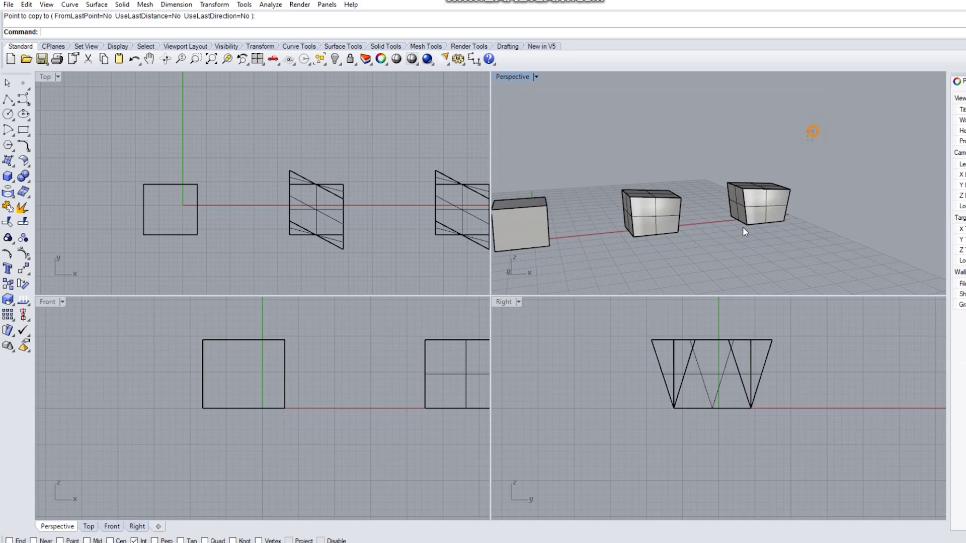
left_click_drag(724, 243, 718, 231)
type("Scale")
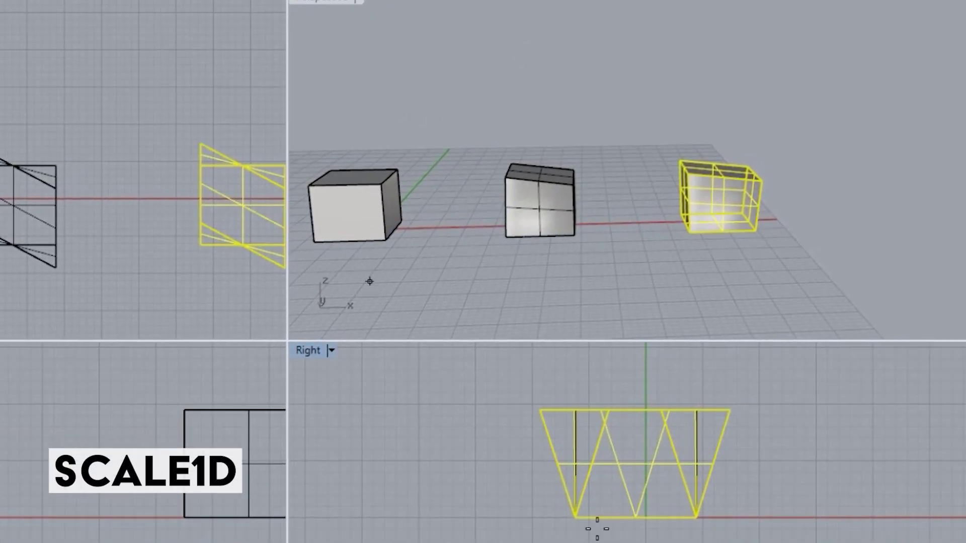
left_click(573, 518)
left_click(575, 410)
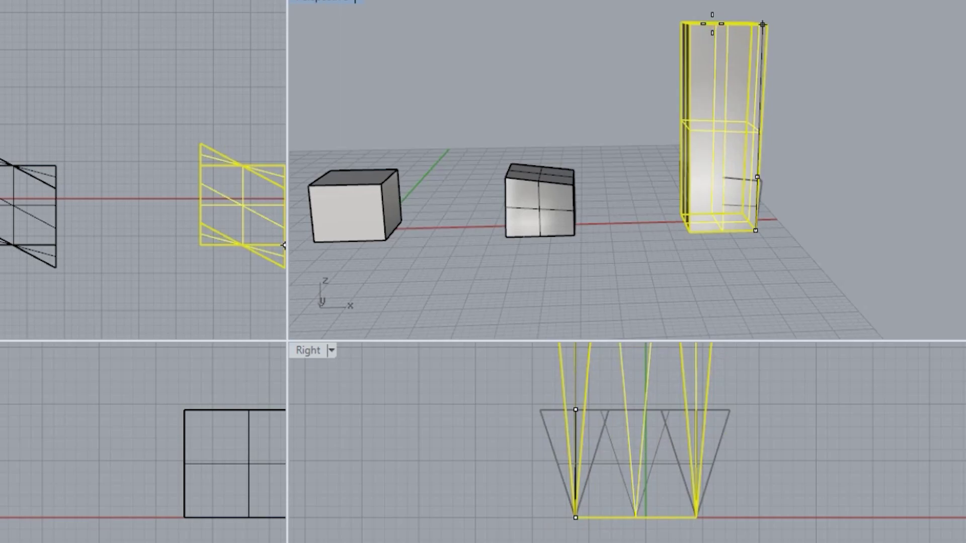
left_click(711, 30)
Step: Copy the tall tower further along X at the same spacing as the previous objects
mouse_move(830, 136)
right_mouse_down()
mouse_move(582, 146)
mouse_move(813, 176)
mouse_move(772, 146)
mouse_move(862, 126)
right_mouse_up()
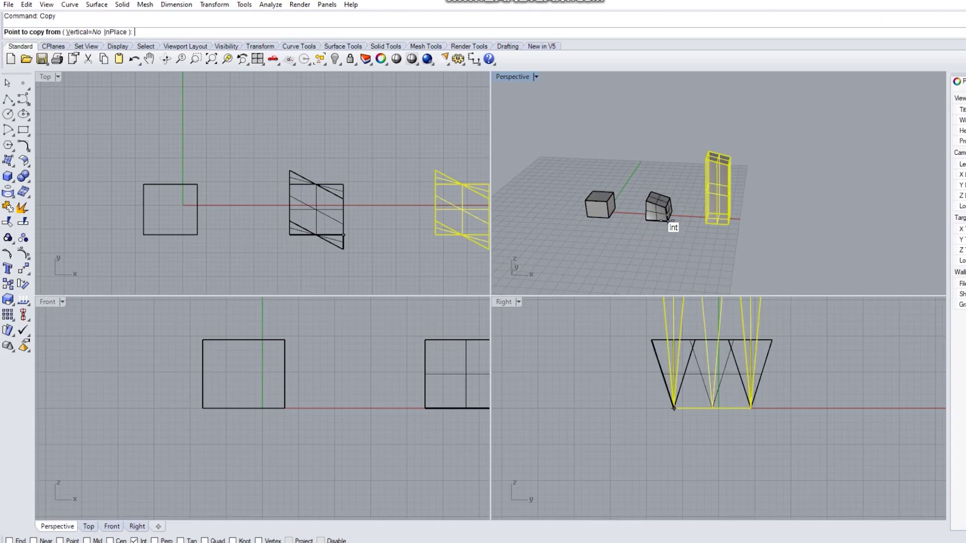
left_click(668, 221)
left_click(728, 225)
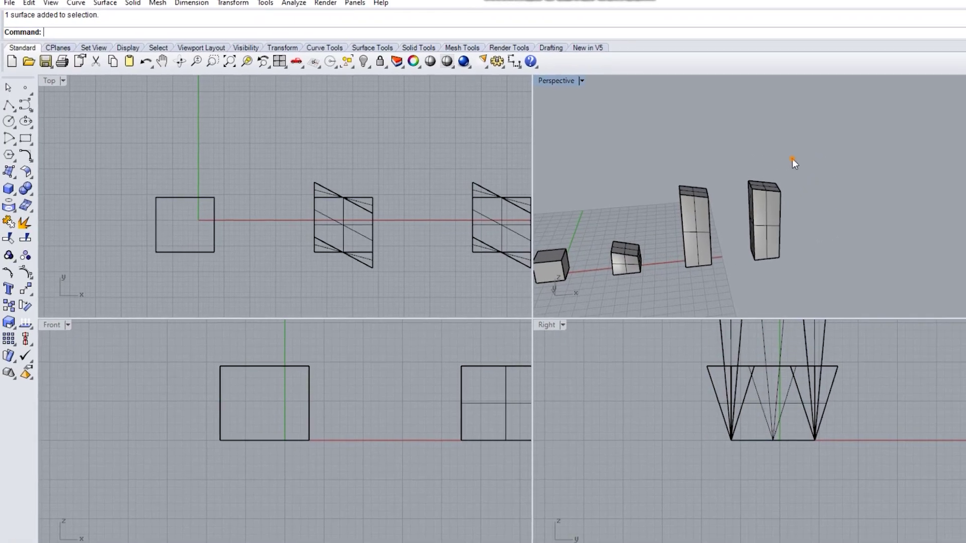
Step: Join the newest tower's surfaces and draw a taller, narrower box overlapping its front side
left_click_drag(792, 160, 755, 263)
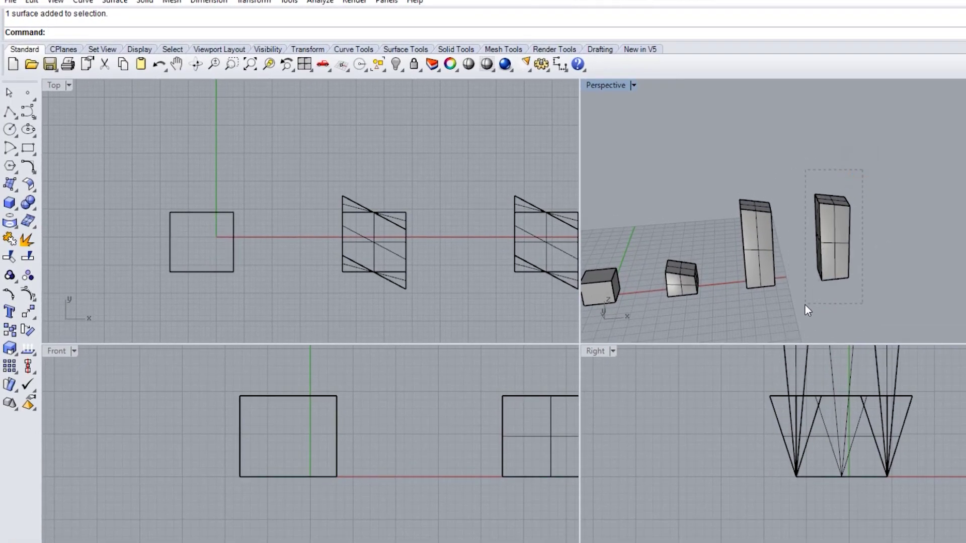
left_click_drag(805, 305, 804, 304)
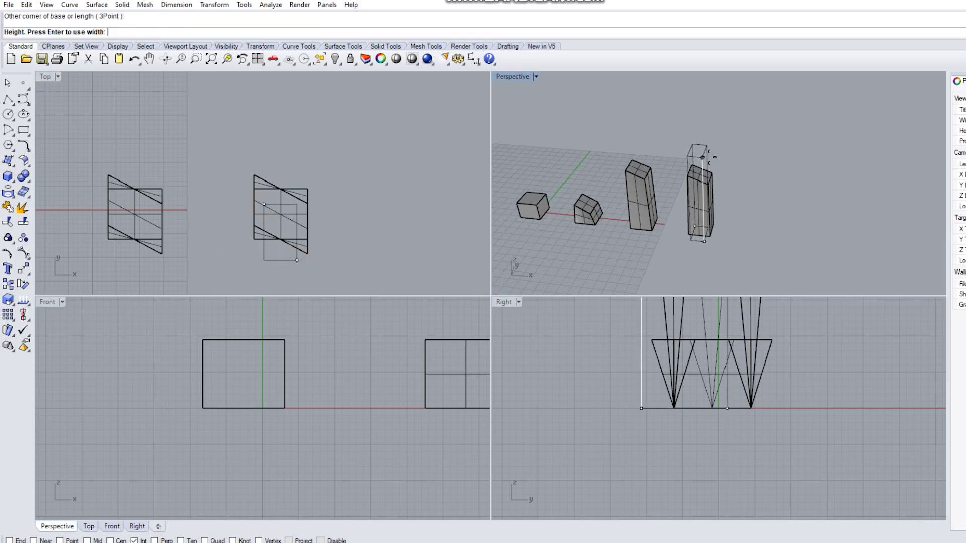
left_click(703, 153)
Step: Subtract the narrow box from the newest tower with BooleanDifference
right_click_drag(679, 218, 798, 200)
left_click(728, 191)
type("BooleanDiffere")
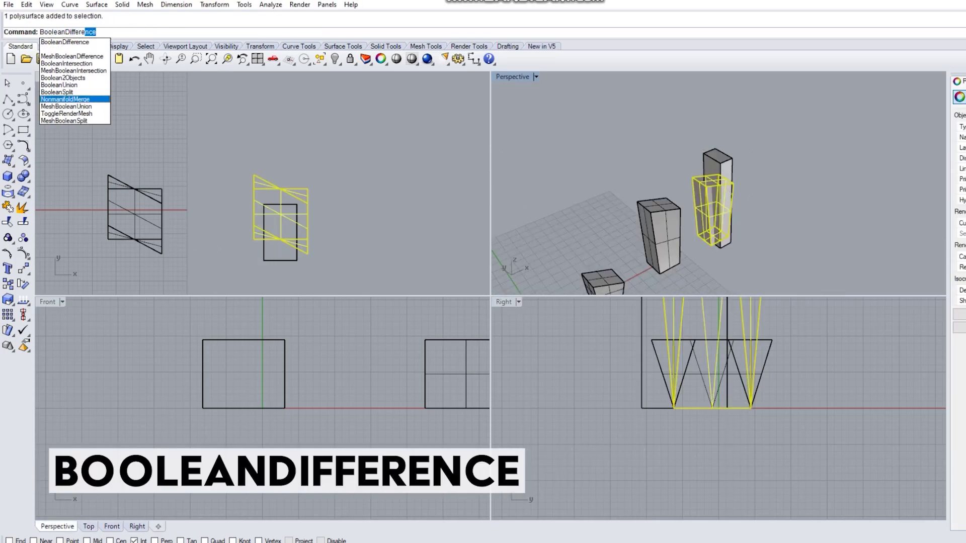
key("Return")
left_click(721, 156)
key("Return")
right_click_drag(753, 193, 730, 199)
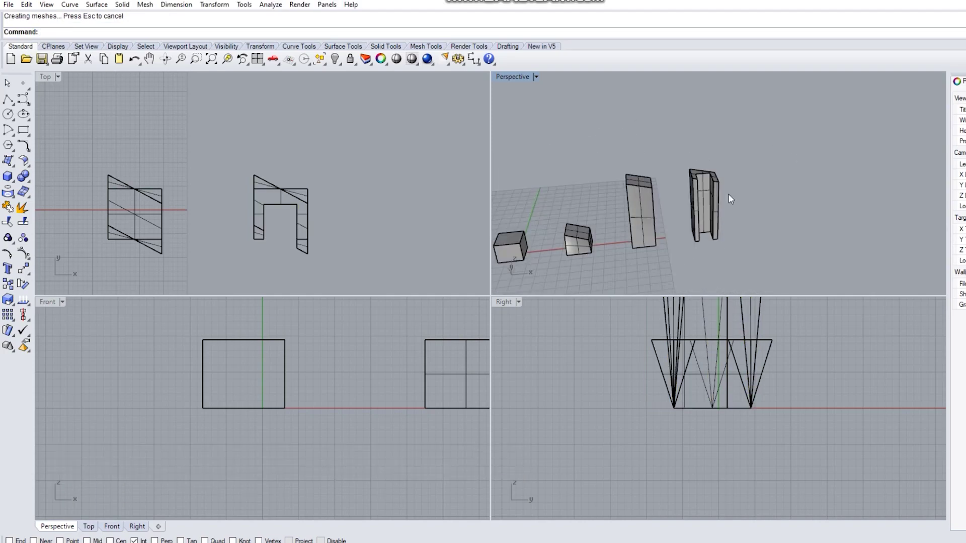
Step: Copy the notched tower along X, reusing the spacing from the previous tower
left_click_drag(751, 135, 679, 271)
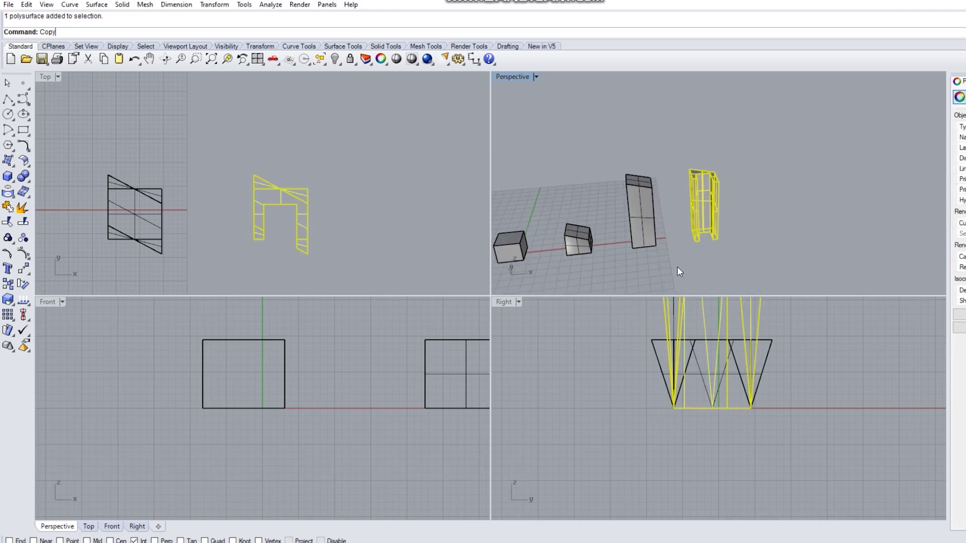
left_click(654, 249)
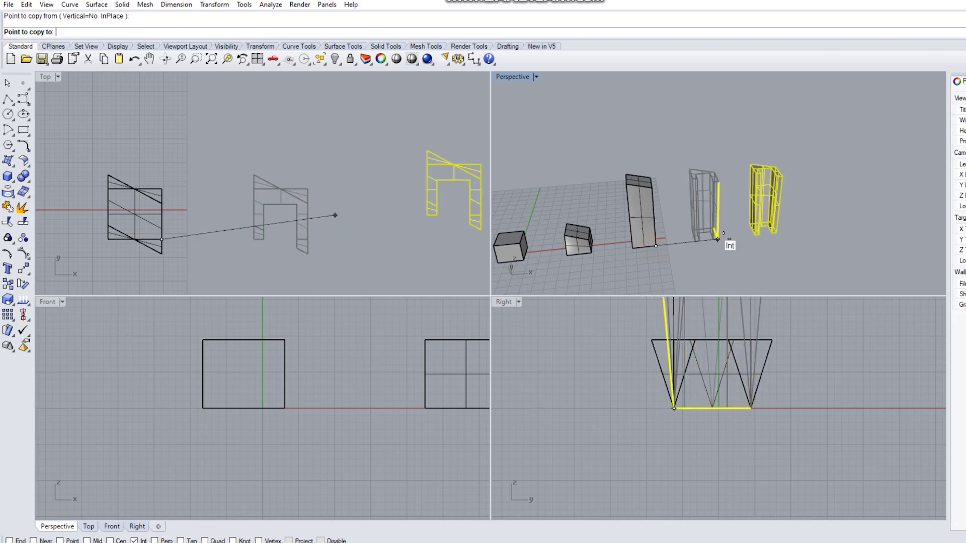
left_click(718, 240)
Step: Twist the newest notched tower around a vertical axis running through a corner of one leg
right_click(877, 218)
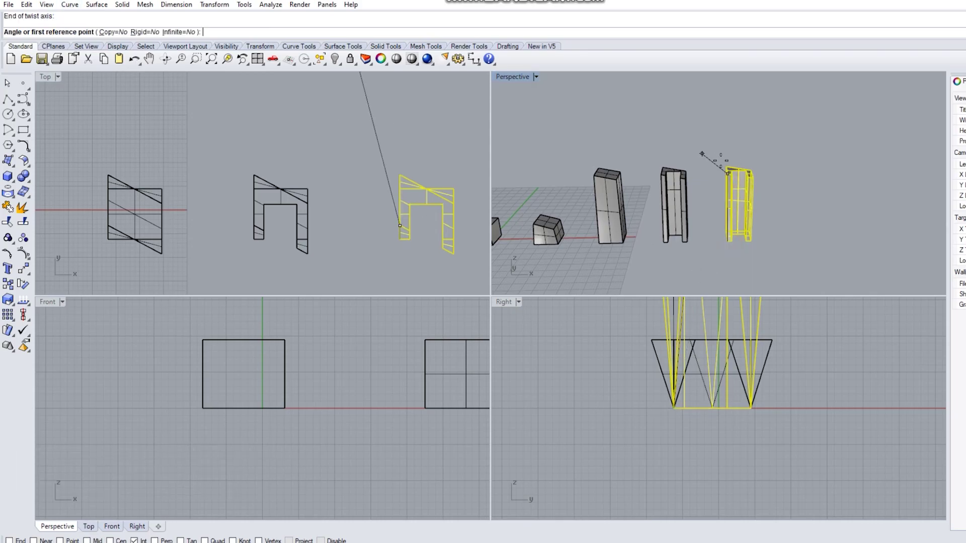
left_click(750, 171)
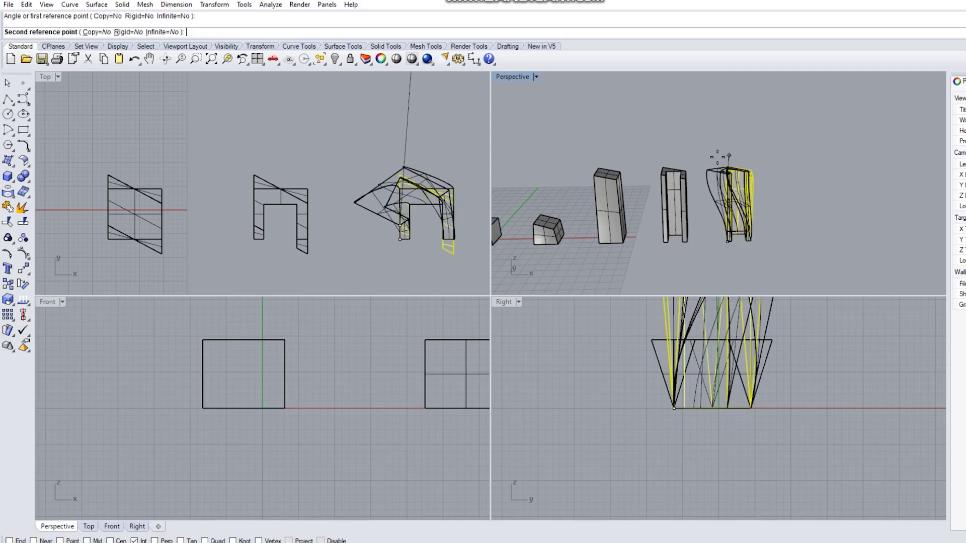
left_click(774, 161)
right_click_drag(801, 174, 847, 192)
Step: Copy the twisted tower along X at the same spacing as the other towers
left_click(768, 201)
right_click_drag(765, 205, 523, 188)
left_click(692, 231)
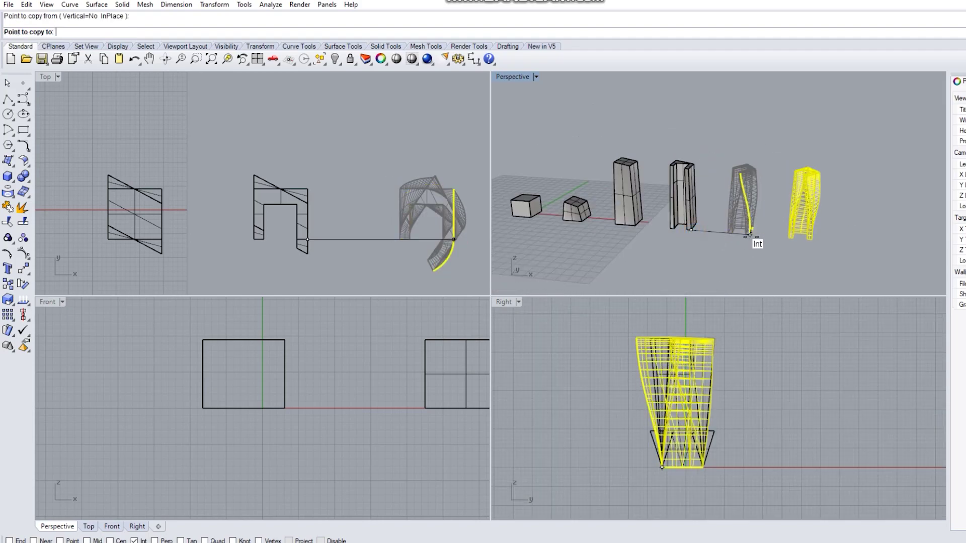
left_click(751, 235)
key("Escape")
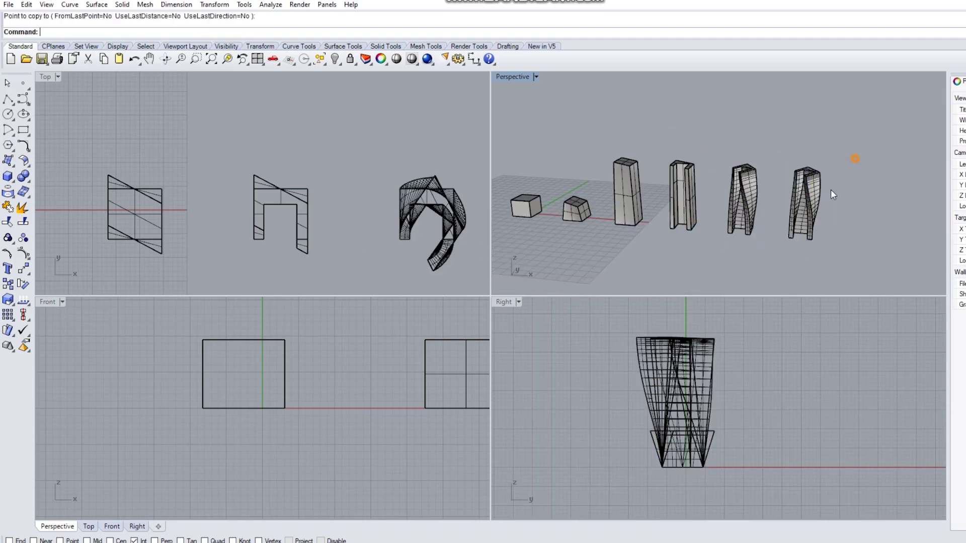
Step: Offset the newest twisted tower's surfaces outward with OffsetSrf, using distance 2, round corners and solid output
left_click(803, 217)
type("OffsetSrf")
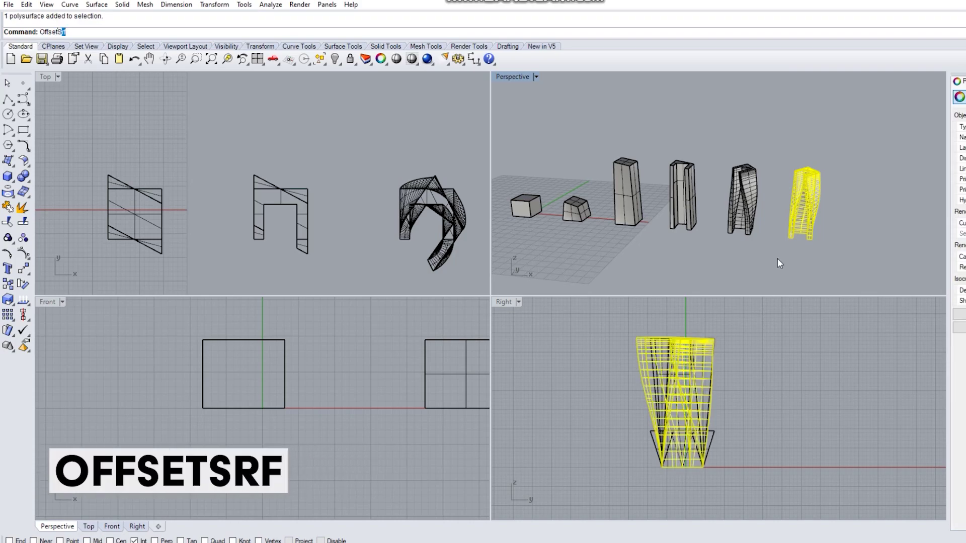
key("Return")
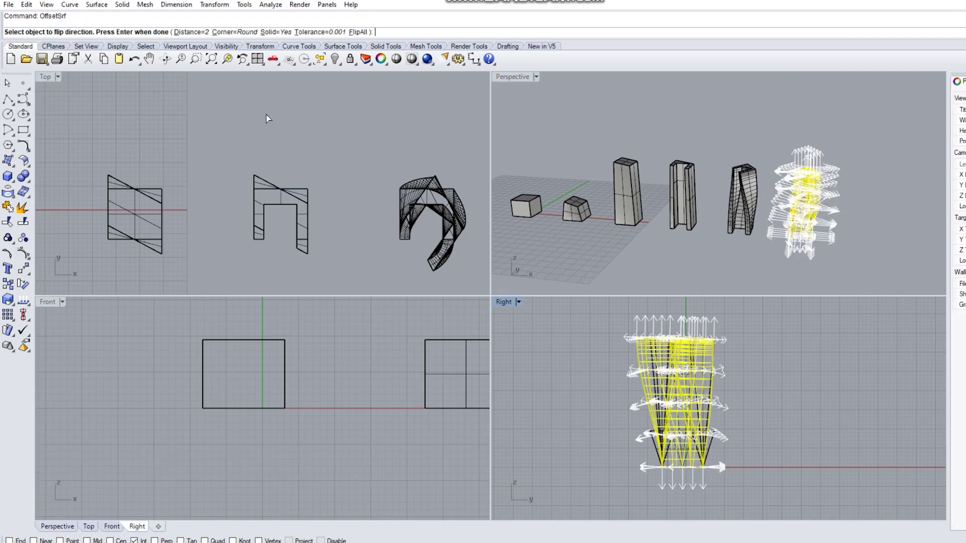
right_click(799, 204)
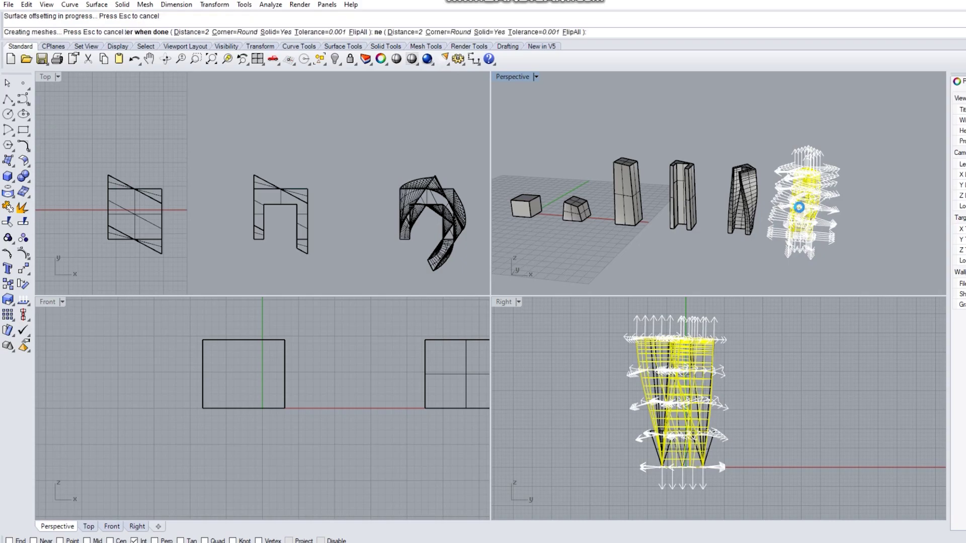
right_click(840, 209)
key("Return")
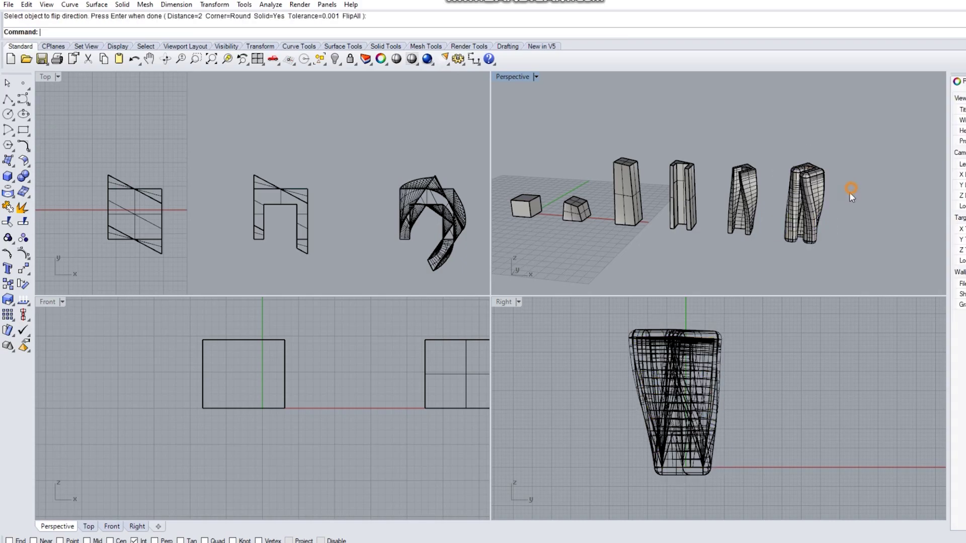
Step: Explode the rounded tower and delete the surfaces that close the undersides of its legs
right_click_drag(851, 190, 764, 194)
left_click(653, 204)
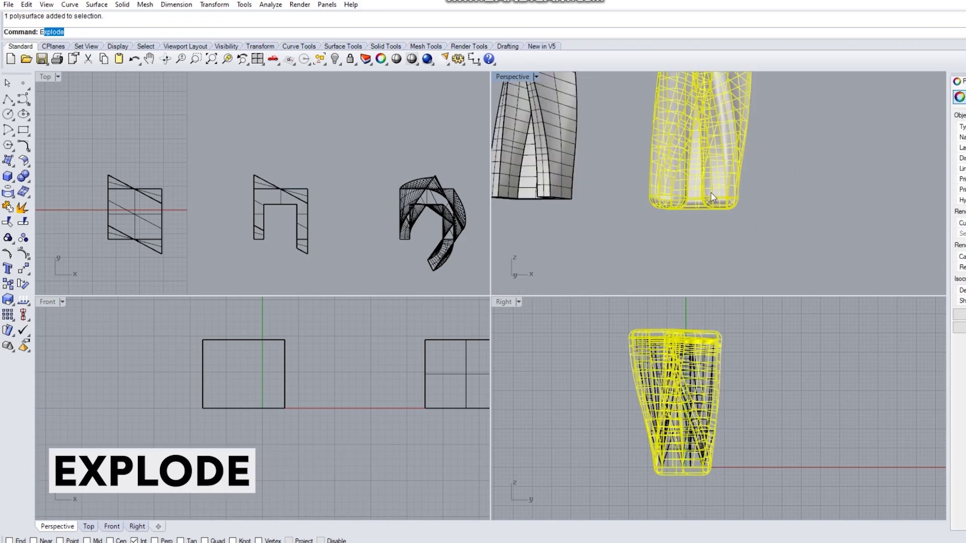
left_click(762, 234)
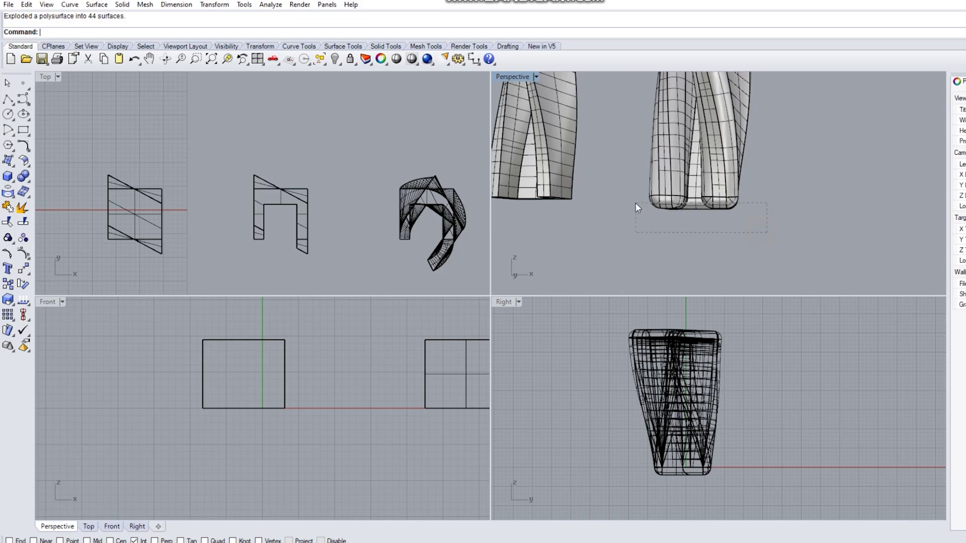
left_click_drag(635, 203, 637, 203)
key("Delete")
Step: Examine the row of modelling stages from several angles in the perspective view
right_click_drag(733, 210, 531, 238)
scroll(765, 226, "down", 7)
left_click(531, 237)
left_click(613, 265)
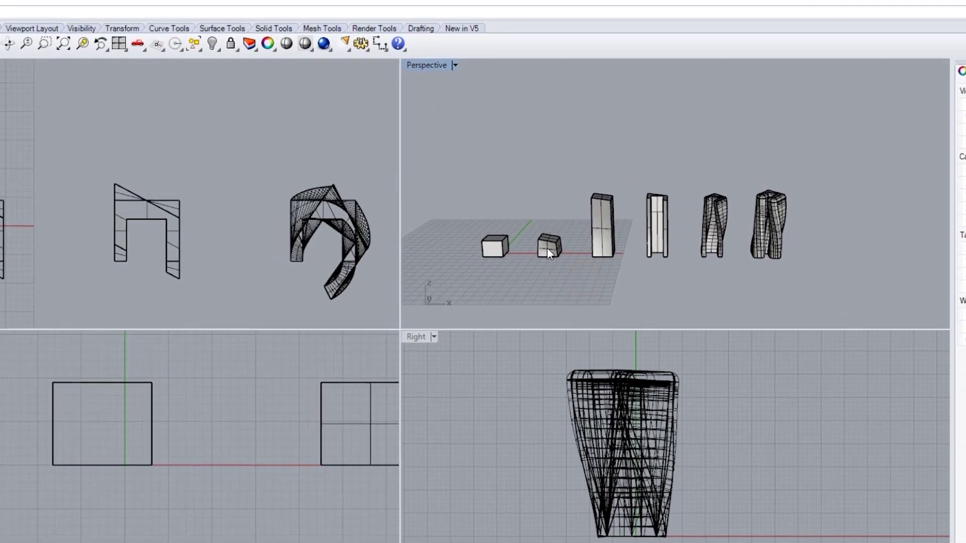
left_click(548, 248)
left_click(611, 280)
right_click_drag(588, 244, 659, 249)
right_click_drag(555, 277, 648, 239)
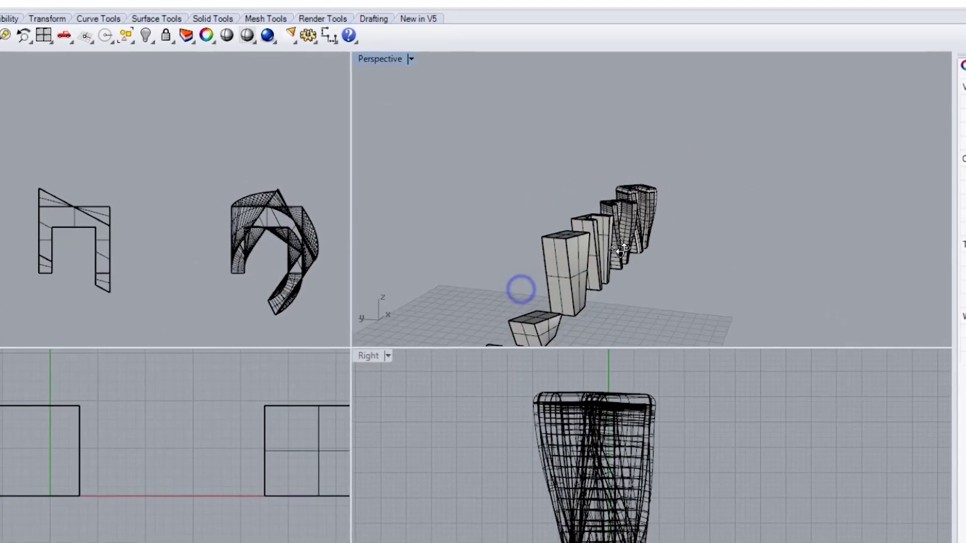
left_click(574, 248)
left_click(675, 278)
right_click_drag(712, 279, 594, 269)
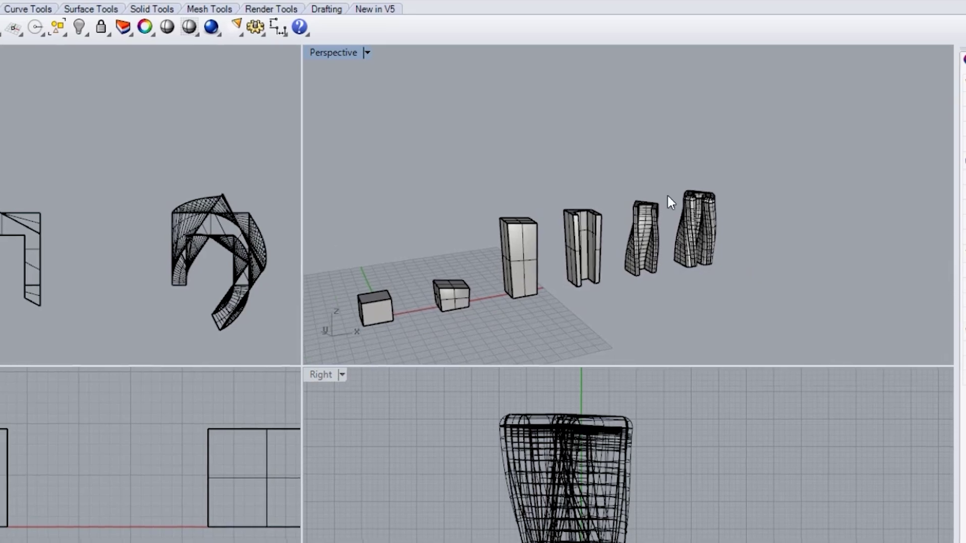
right_click_drag(709, 221, 702, 269)
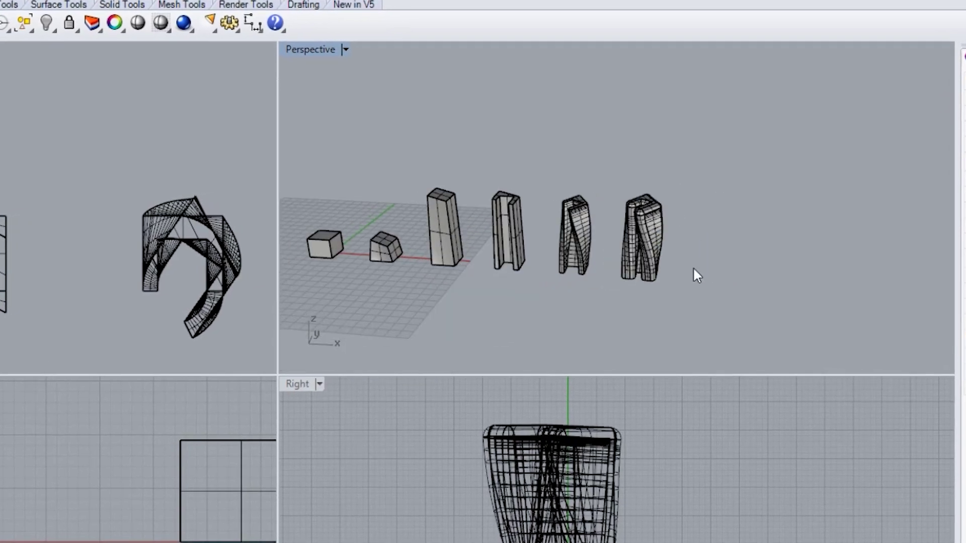
scroll(651, 236, "up", 5)
scroll(596, 241, "down", 5)
right_click_drag(616, 246, 451, 269)
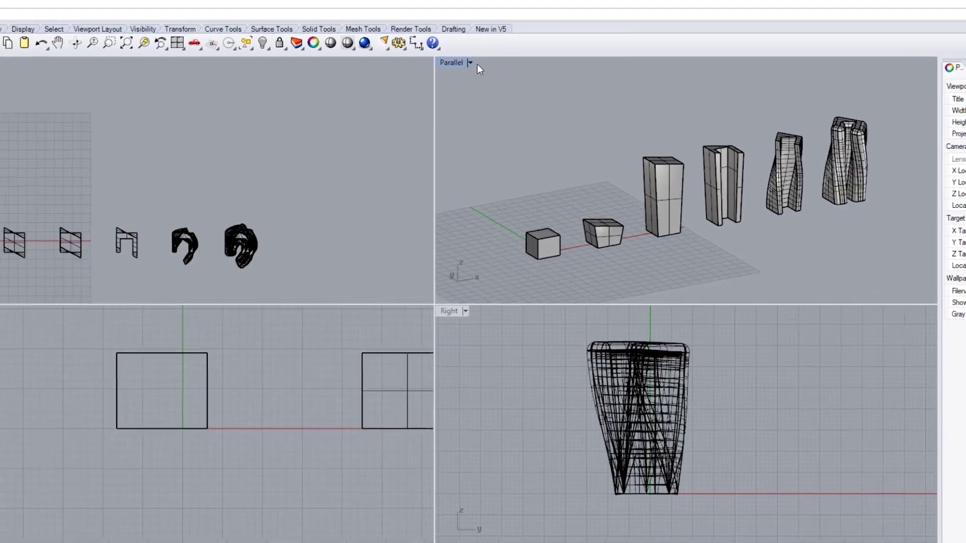
Step: Switch the perspective viewport to parallel projection and apply the SE isometric view to all the forms
left_click(470, 63)
mouse_move(502, 271)
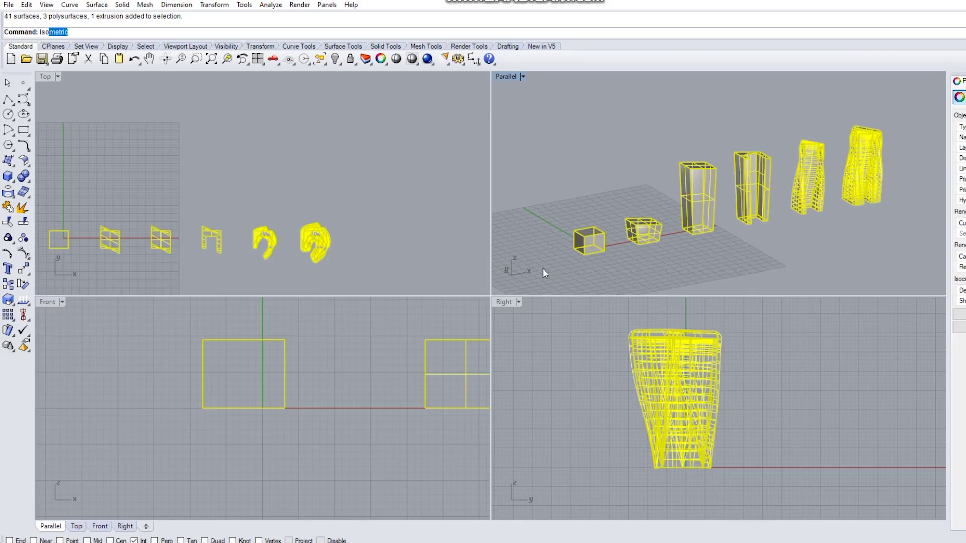
key("BackSpace")
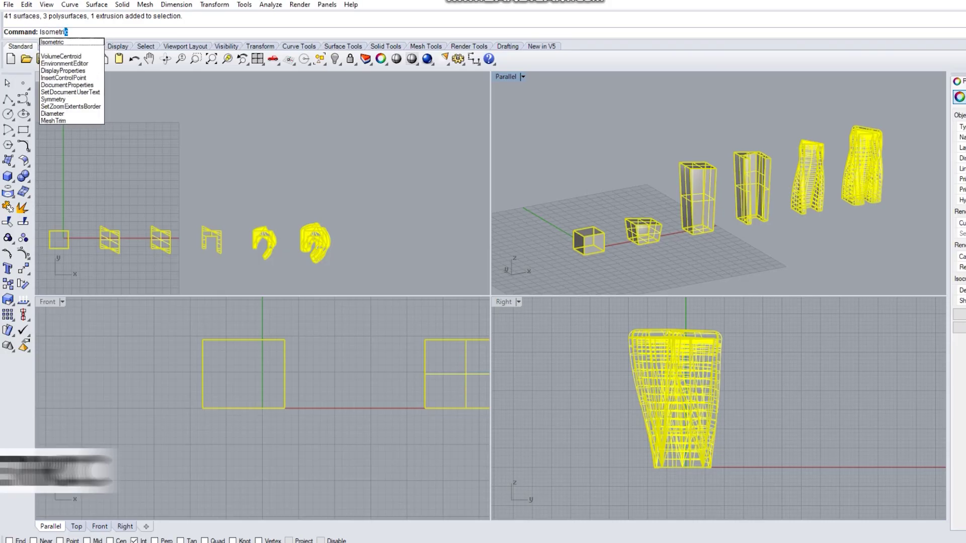
key("Return")
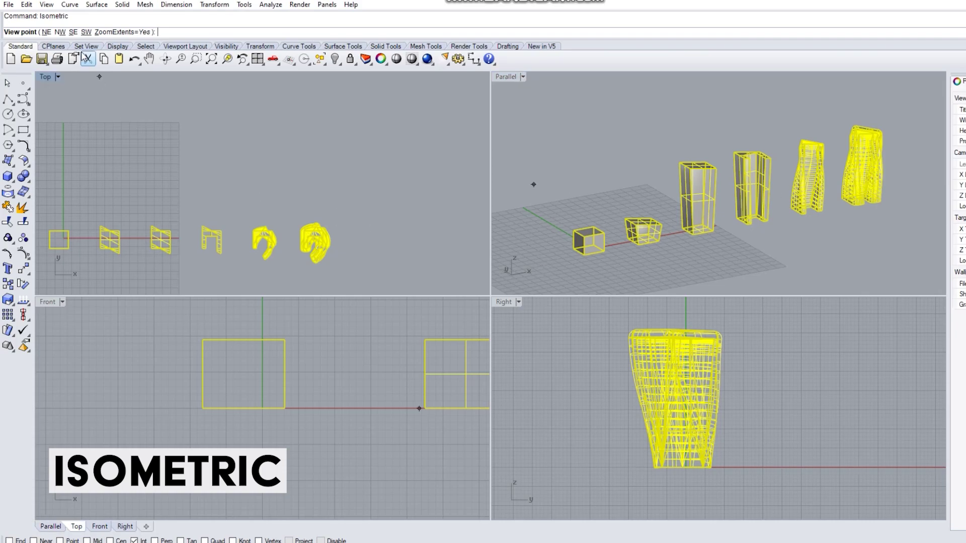
left_click(73, 32)
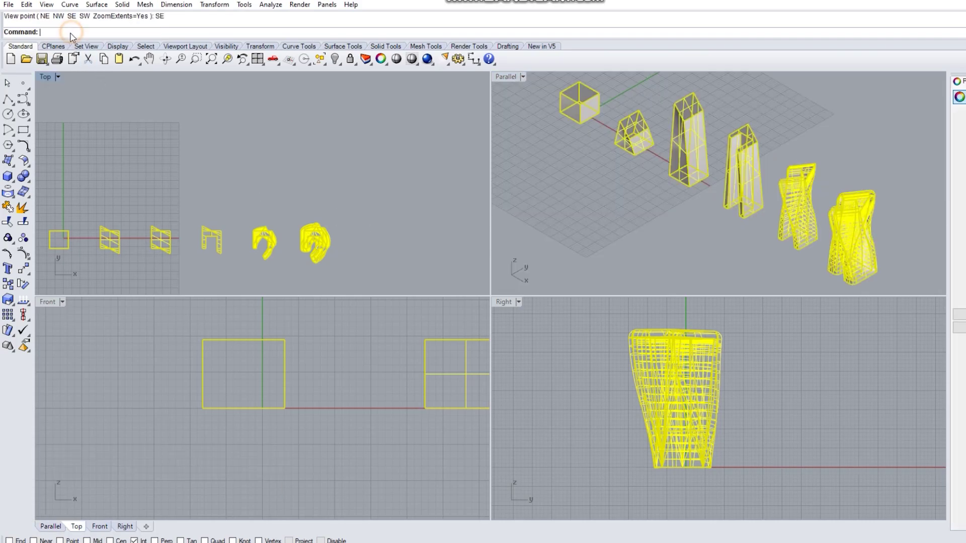
left_click(832, 147)
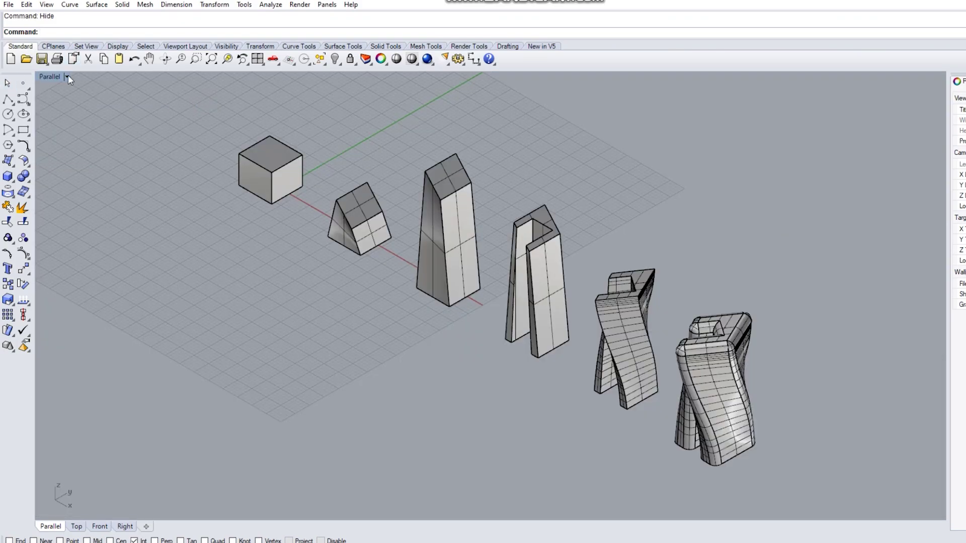
Step: Set the Shaded display mode's viewport background to solid white
left_click(66, 76)
left_click(88, 411)
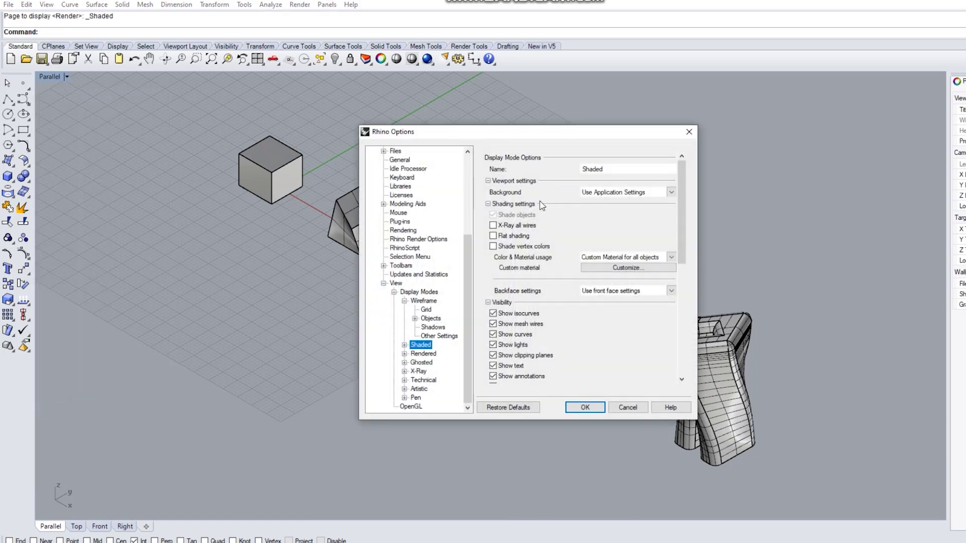
left_click(623, 192)
left_click(609, 209)
left_click(628, 202)
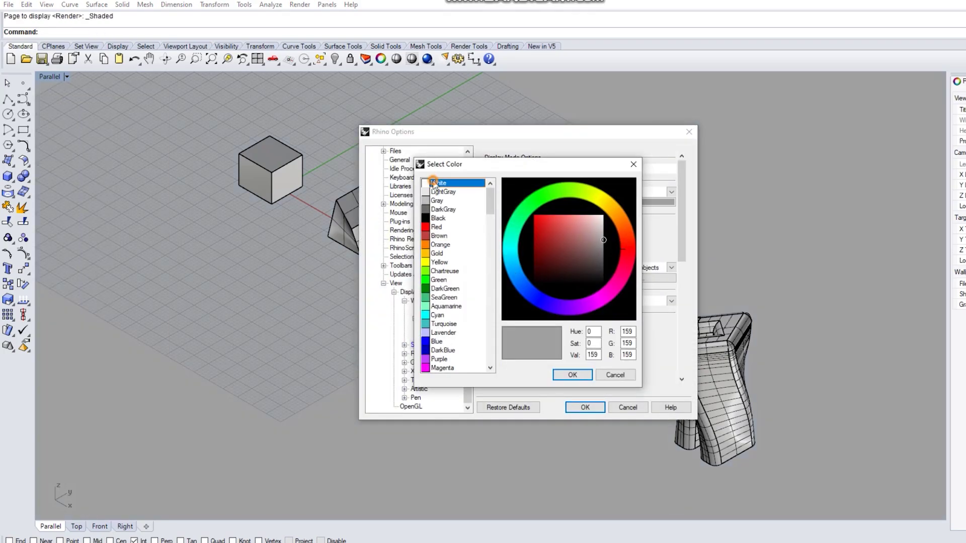
left_click(577, 376)
scroll(579, 386, "down", 1)
left_click(585, 407)
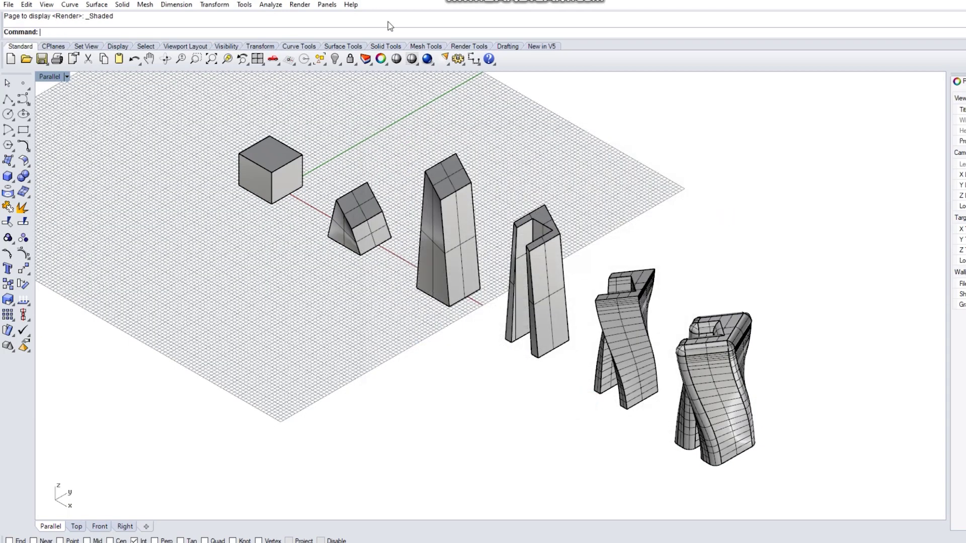
Step: Make a test render of the isometric view and close the render window
left_click(468, 46)
left_click(12, 59)
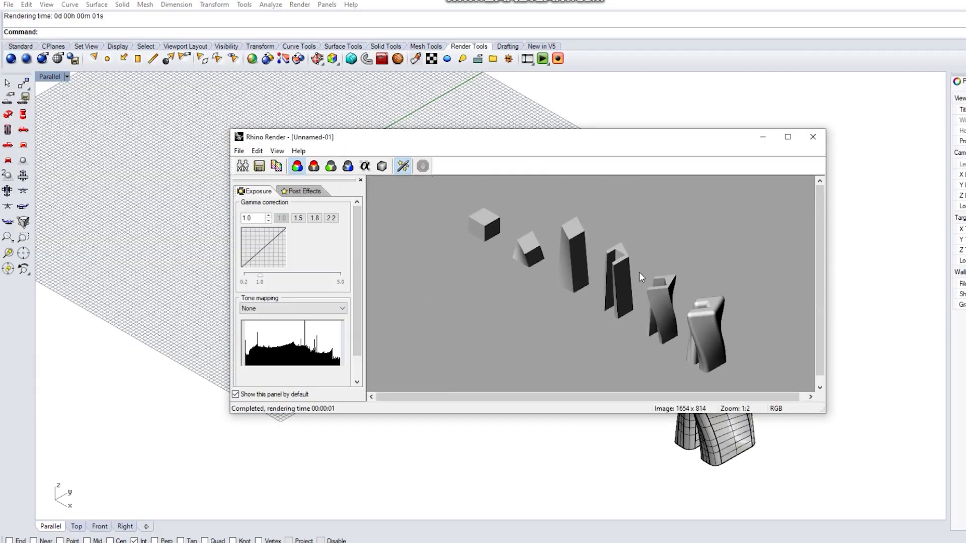
left_click(813, 137)
Step: Set the render output to 600 DPI with High (10x) antialiasing and a white solid background colour
right_click(17, 62)
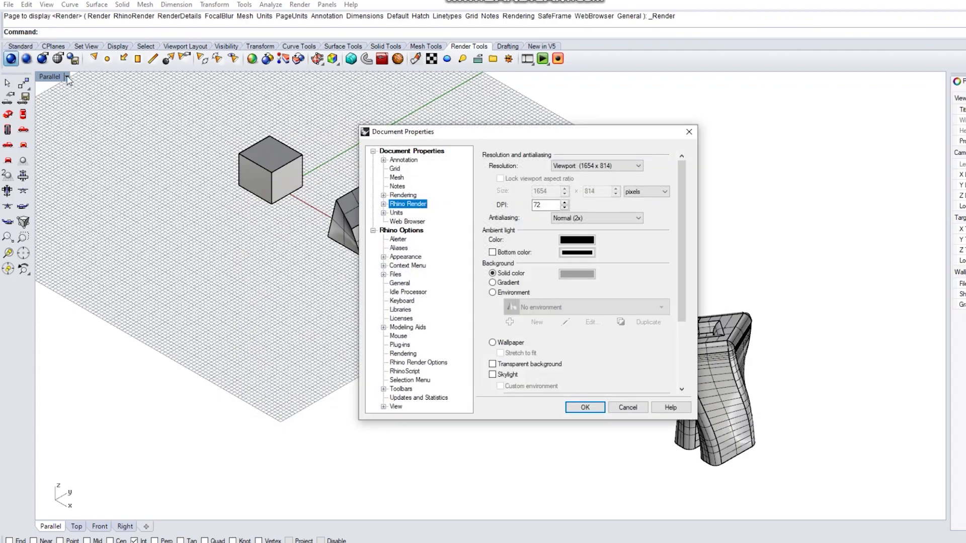
key("BackSpace")
key("BackSpace")
key("BackSpace")
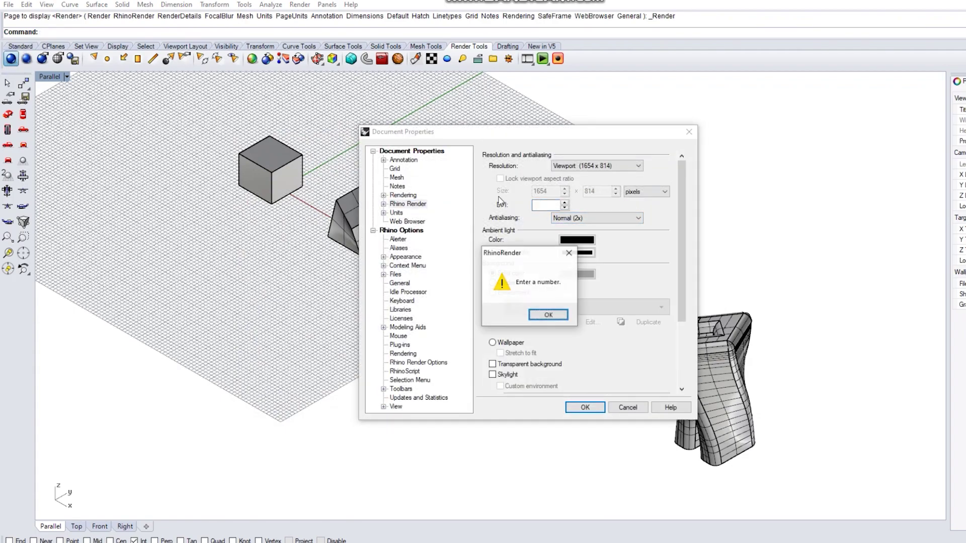
left_click(544, 315)
left_click(568, 219)
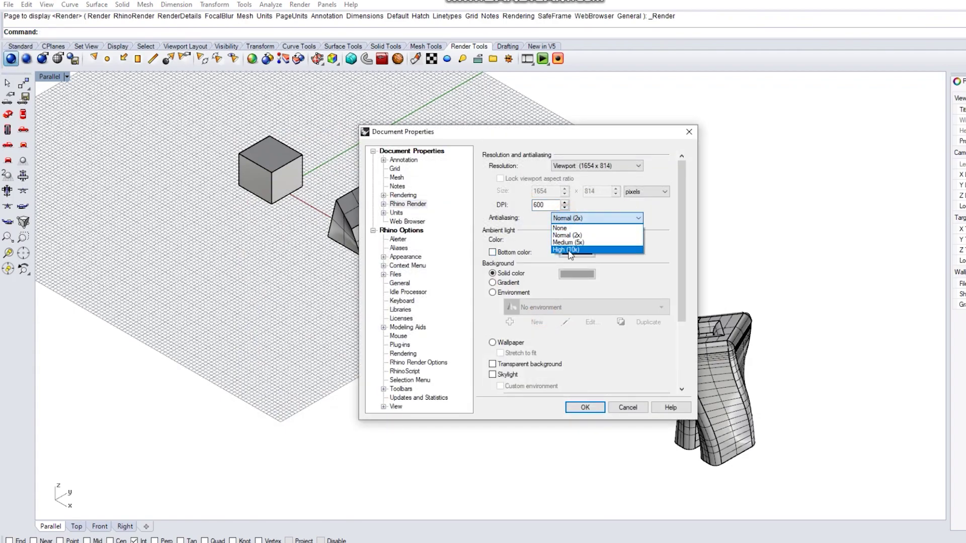
left_click(573, 250)
left_click(576, 240)
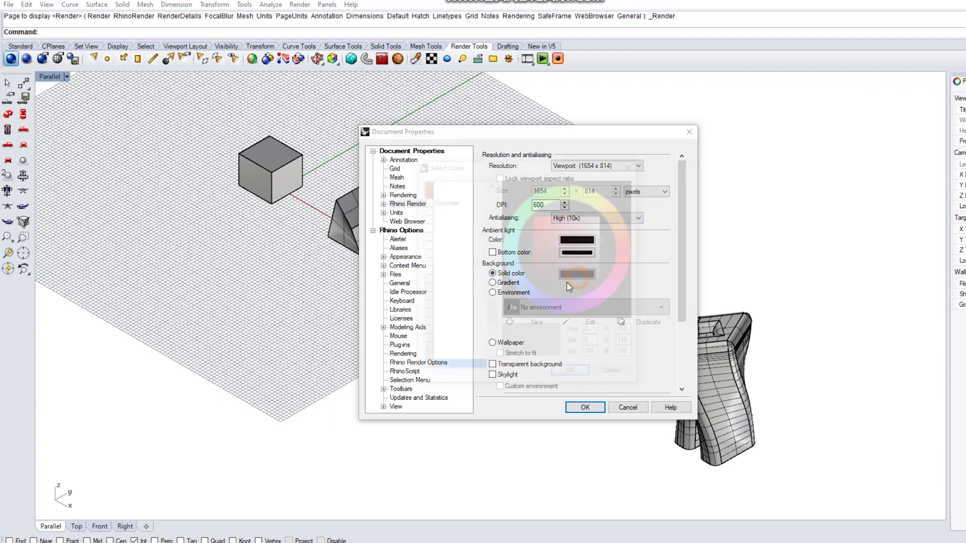
left_click(573, 374)
left_click(578, 408)
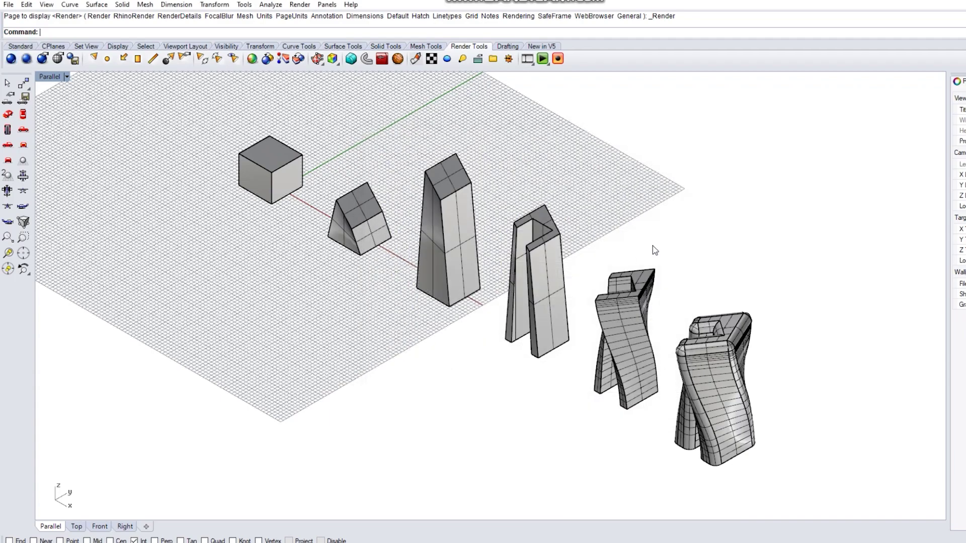
Step: Render the isometric view with the new render settings and inspect the image
left_click(11, 59)
scroll(629, 272, "down", 2)
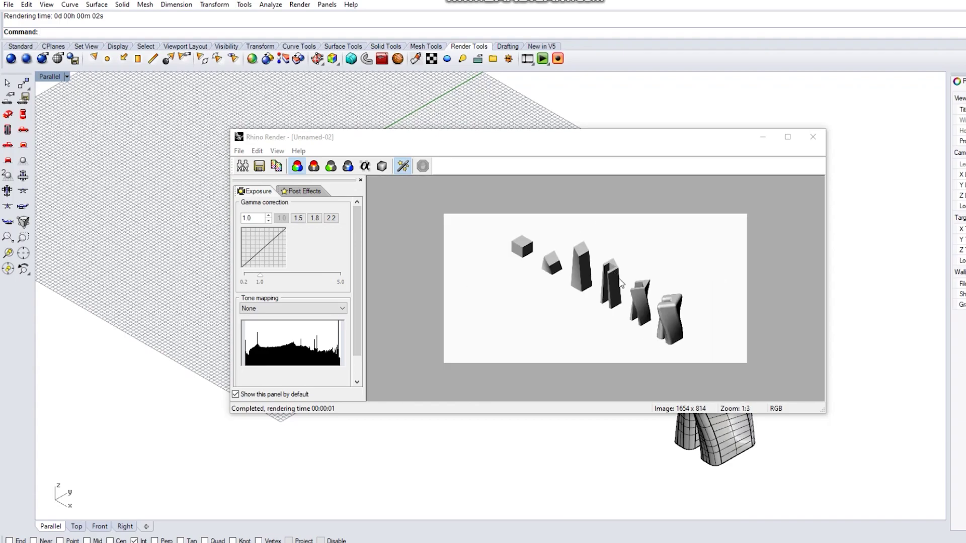
scroll(630, 272, "up", 3)
scroll(630, 272, "down", 2)
Step: Save the rendered image as a JPEG named "operational diagram" on the 750GB HDD (F:) drive
left_click(260, 167)
scroll(277, 302, "down", 6)
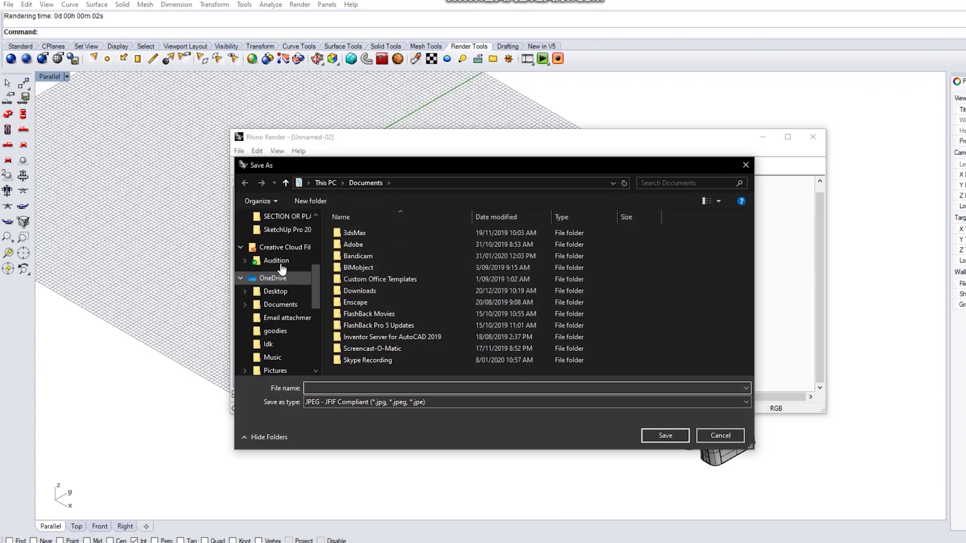
left_click(285, 365)
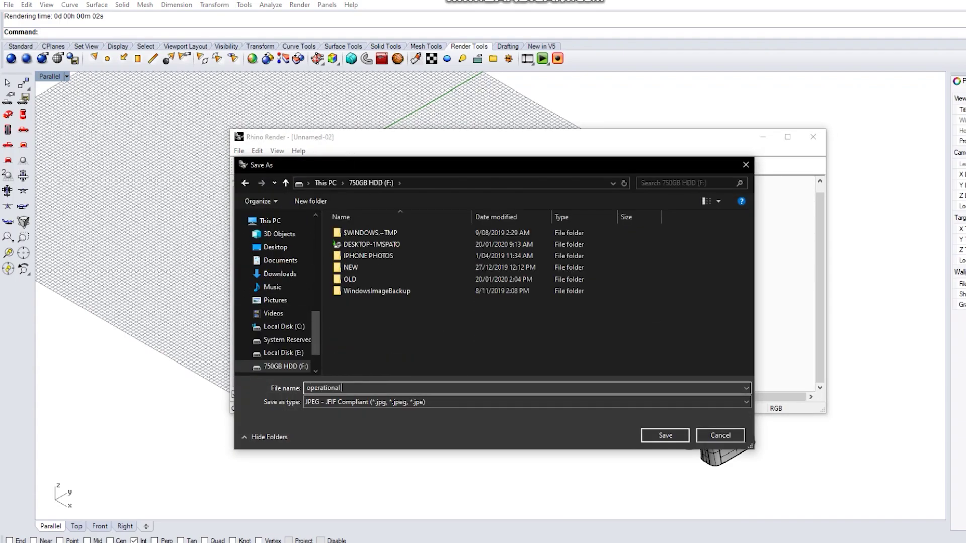
left_click(664, 436)
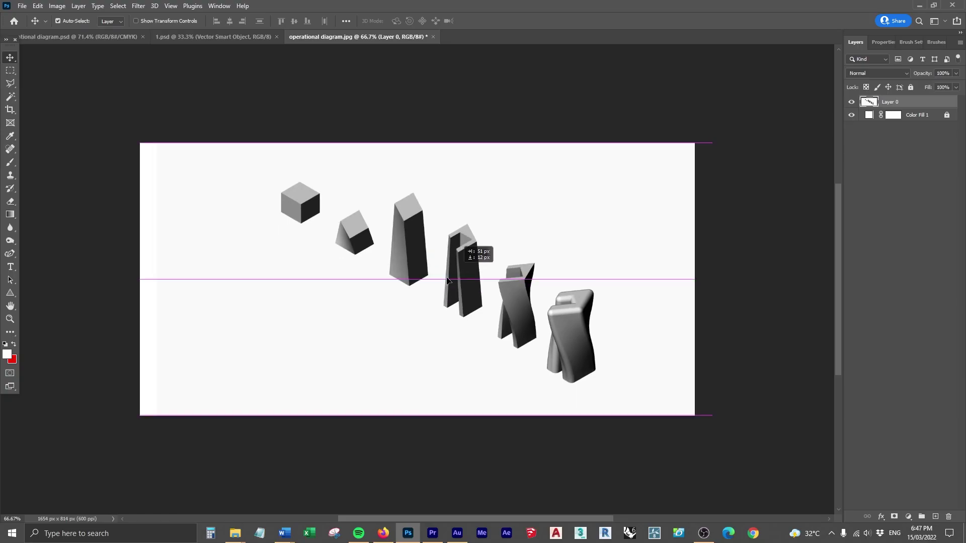
Step: Switch to Photoshop and cut the cube from Layer 0 onto its own layer with a rectangular marquee selection
mouse_move(433, 275)
left_mouse_down()
mouse_move(421, 272)
mouse_move(440, 277)
mouse_move(440, 287)
mouse_move(440, 265)
left_mouse_up()
key("m")
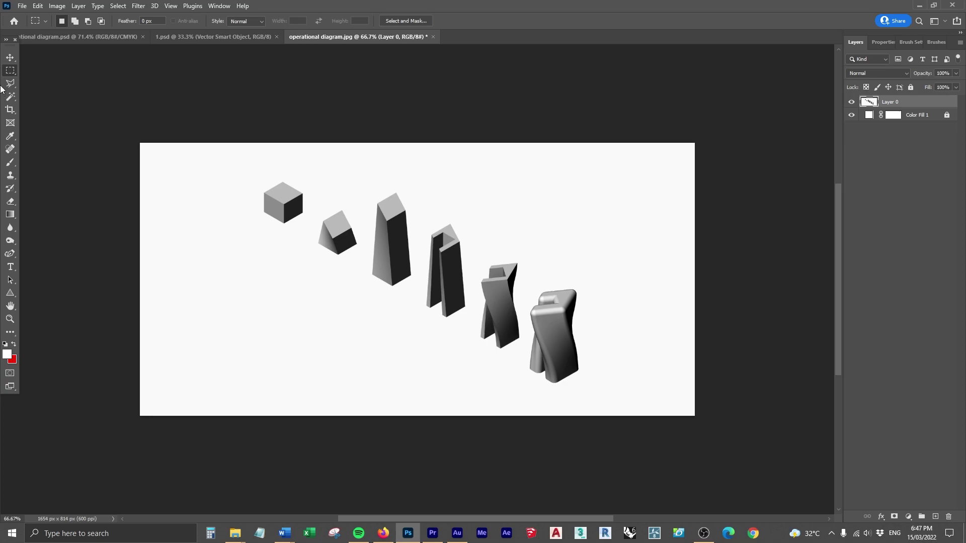
key("m")
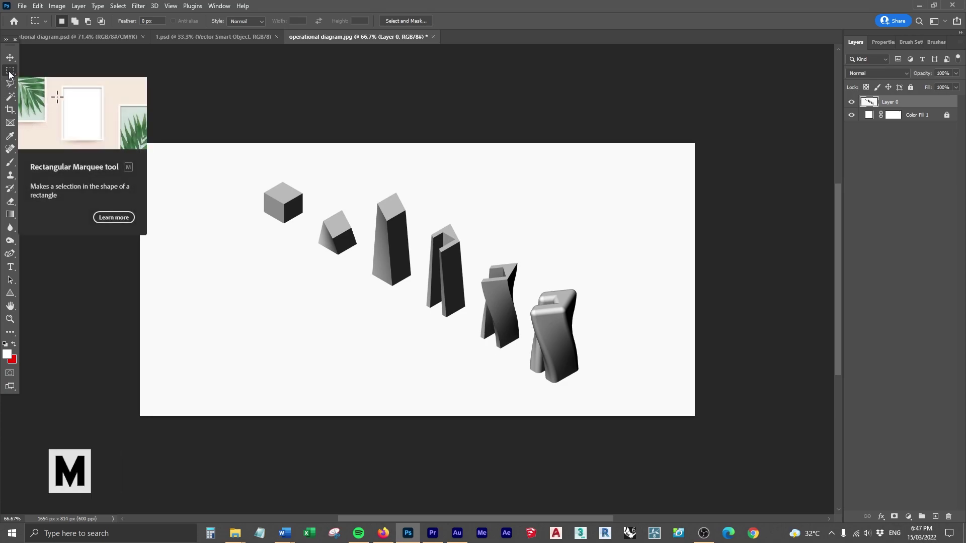
left_click_drag(289, 206, 312, 235)
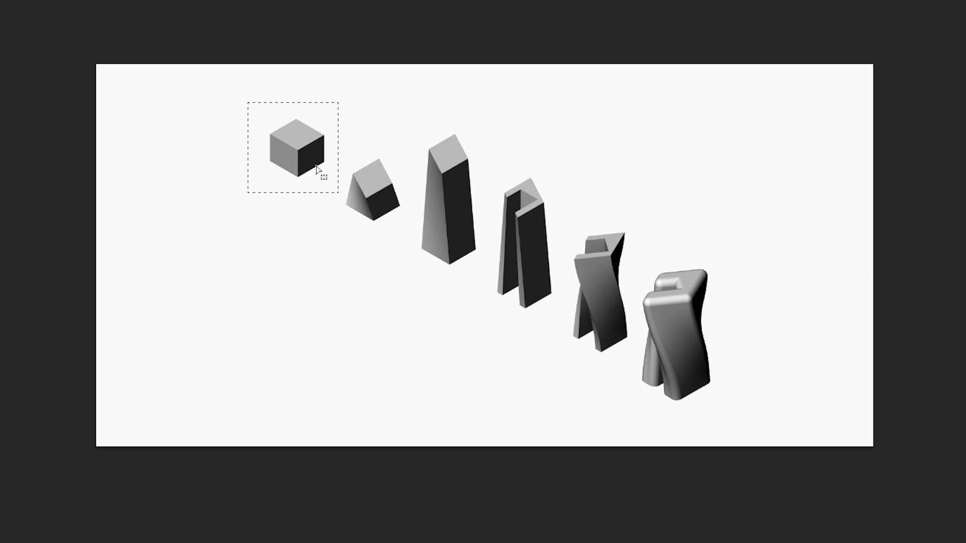
right_click(318, 170)
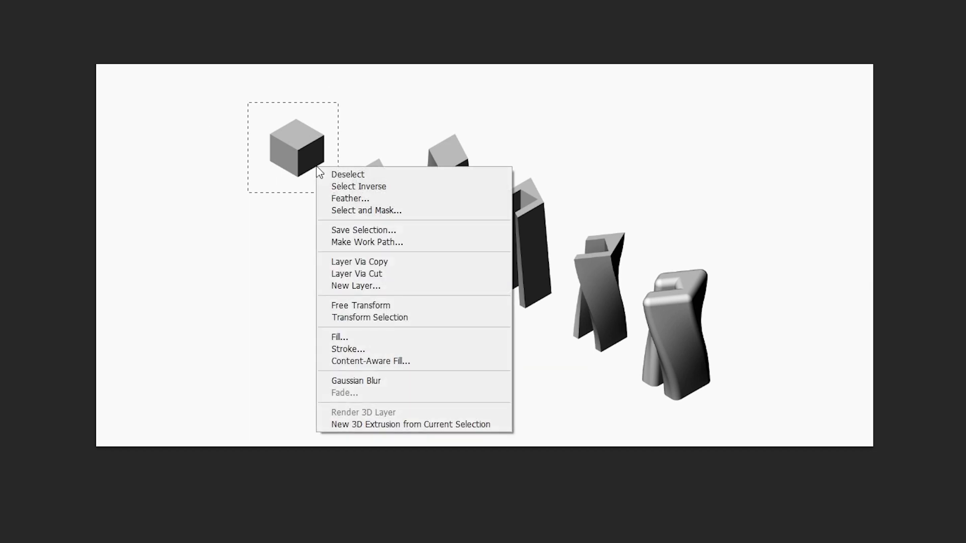
left_click(360, 275)
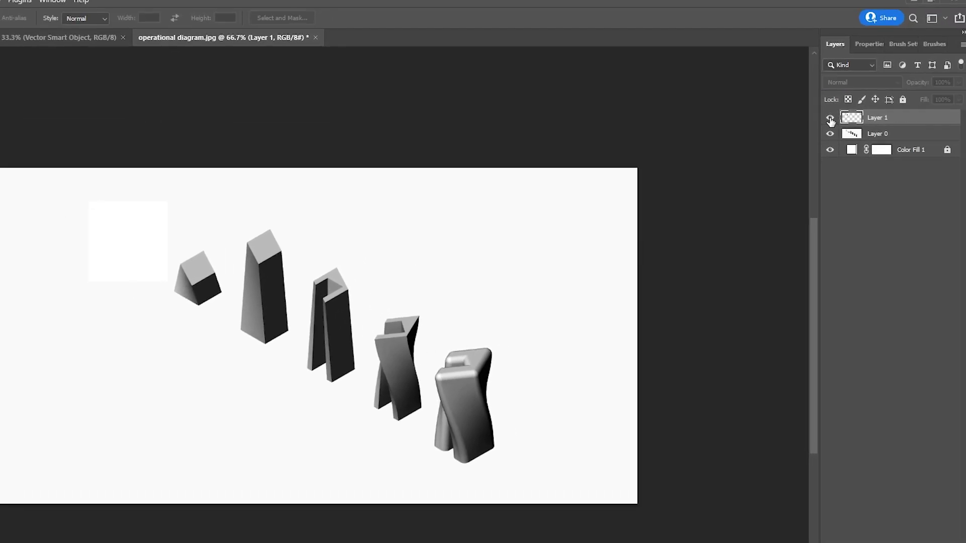
left_click(830, 120)
Step: Rename Layer 0 as "Render" and the cube's layer as "Form 1"
left_click(894, 137)
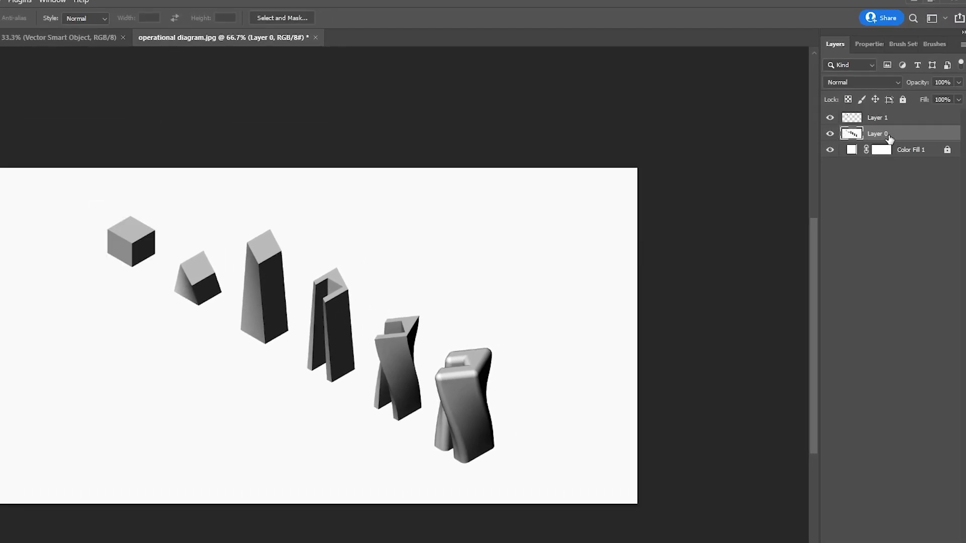
double_click(880, 133)
type("Render")
key("Return")
double_click(873, 119)
type("F")
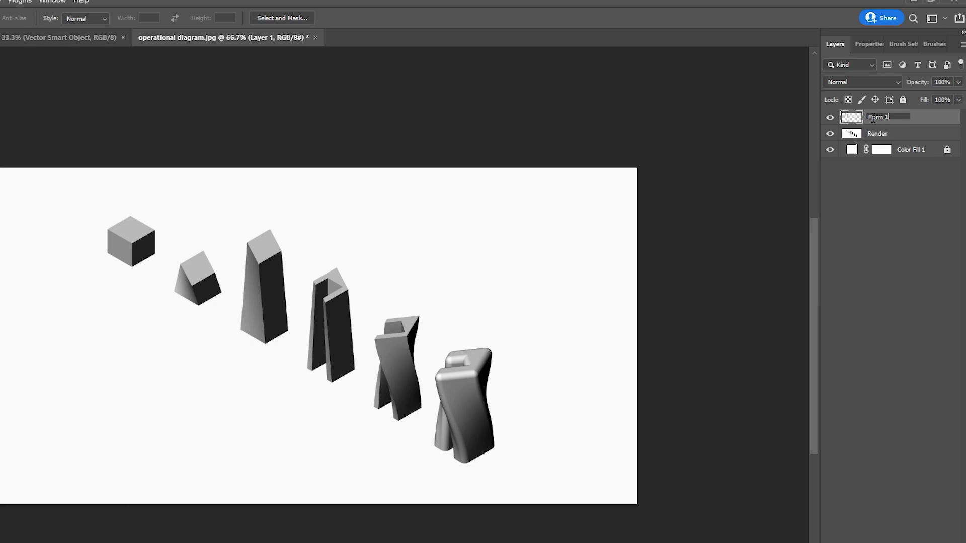
type("orm 1")
key("Return")
Step: Cut the second form from the Render layer onto a new layer and name that layer "Form 2"
left_click(877, 138)
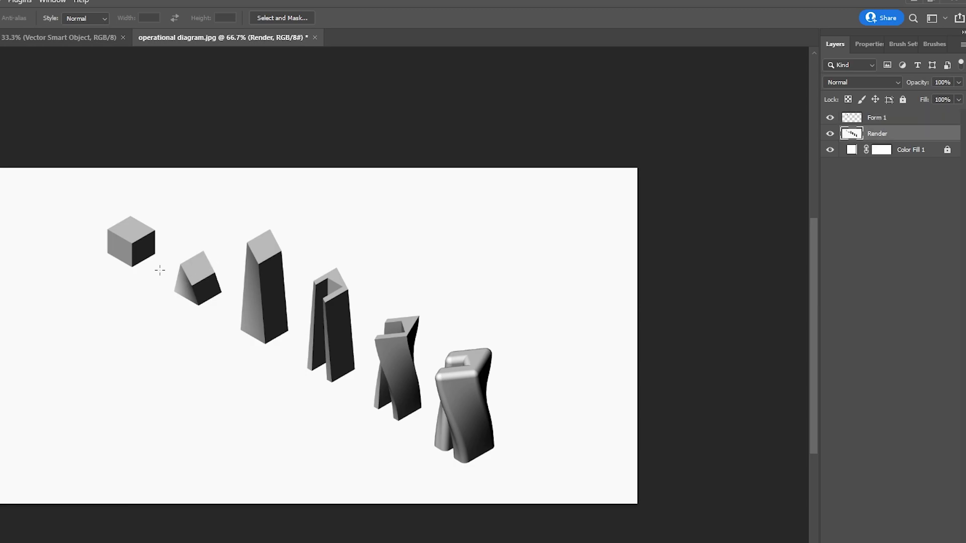
left_click_drag(169, 236, 231, 313)
right_click(197, 252)
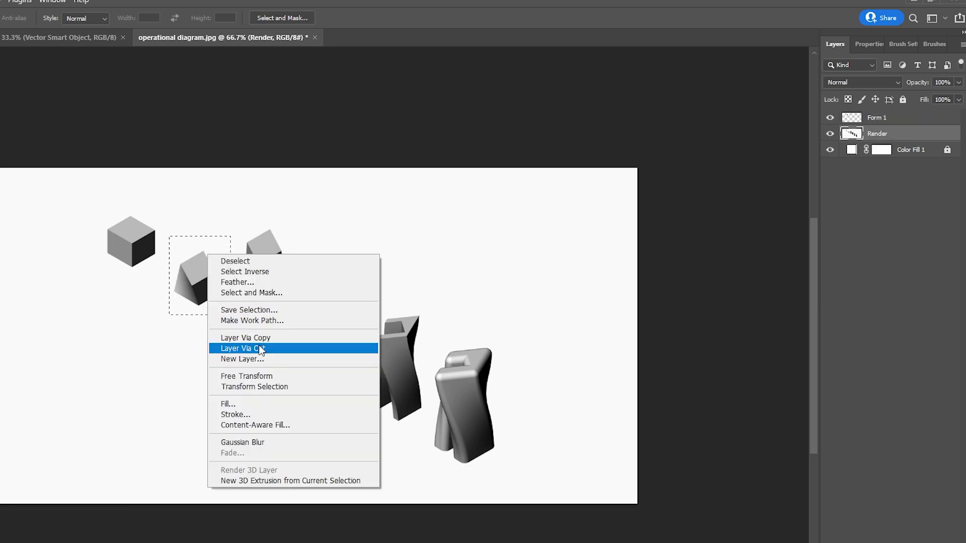
left_click(259, 345)
double_click(873, 133)
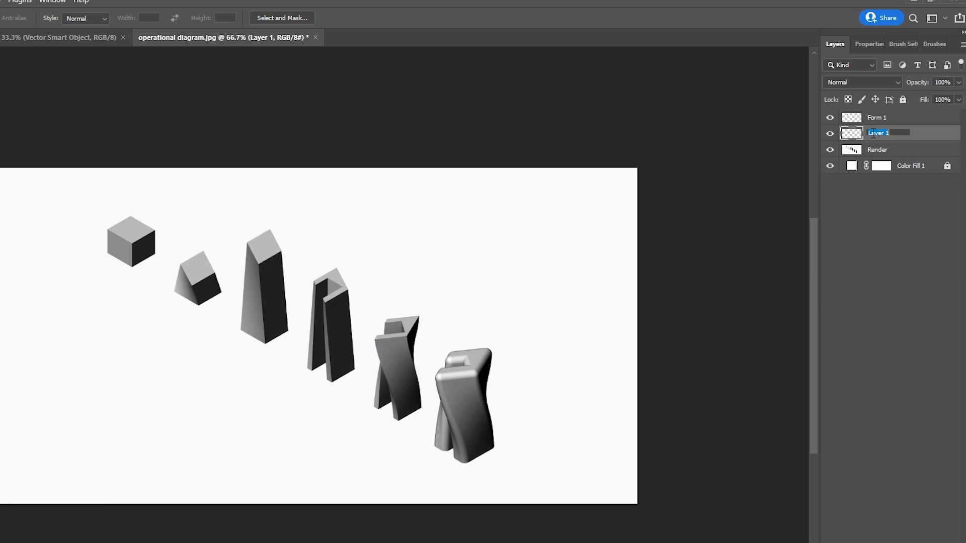
type("Form 2")
key("Return")
Step: Cut the remaining four forms from the Render layer onto their own layers, named Form 3 through Form 6
left_click(878, 150)
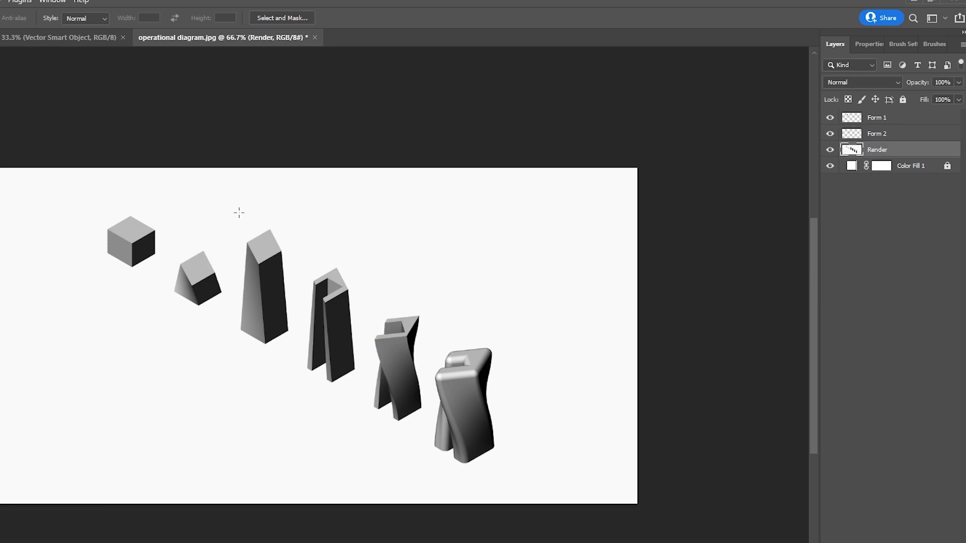
left_click_drag(233, 218, 297, 358)
key("ctrl+j")
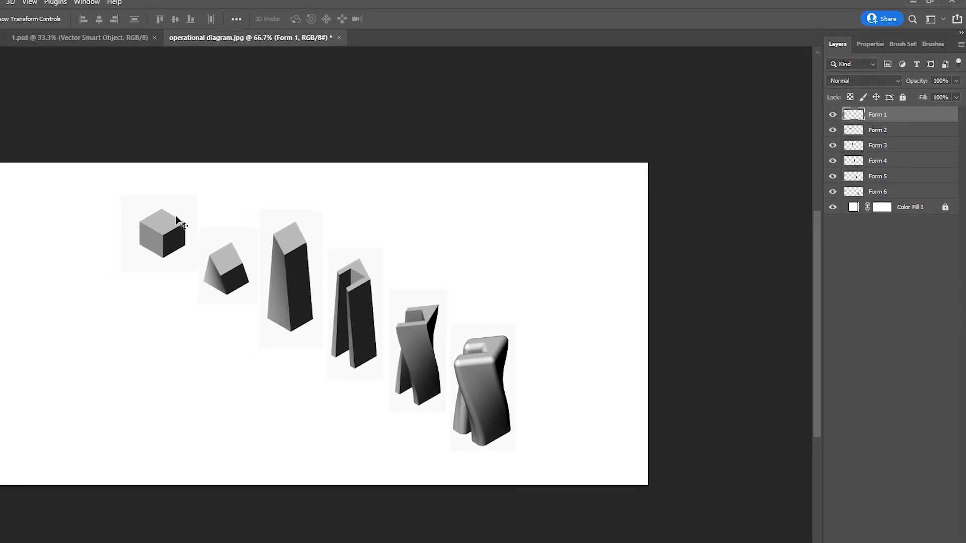
Step: Delete the off-white background around Form 1, Form 2 and Form 3 using Magic Wand selections
key("w")
left_click(186, 212)
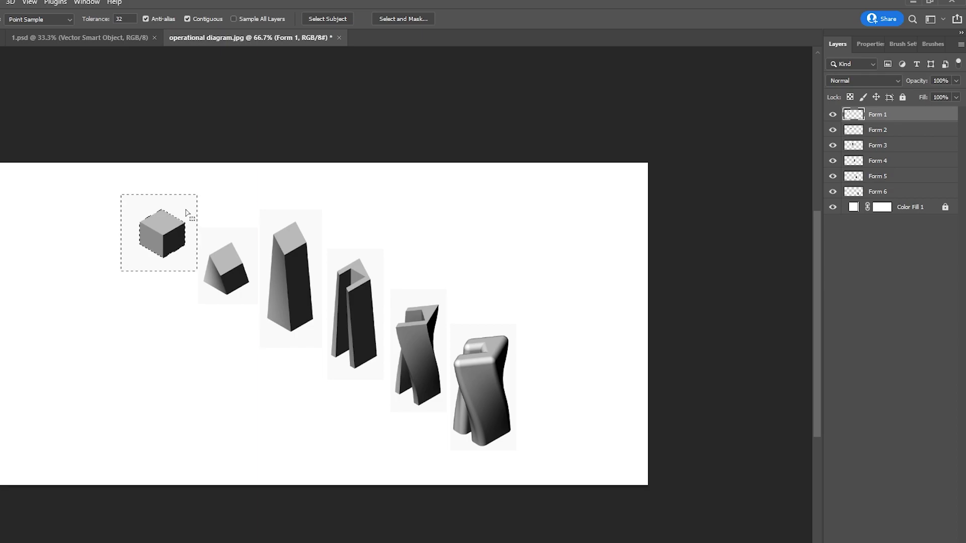
left_click(226, 241, "ctrl")
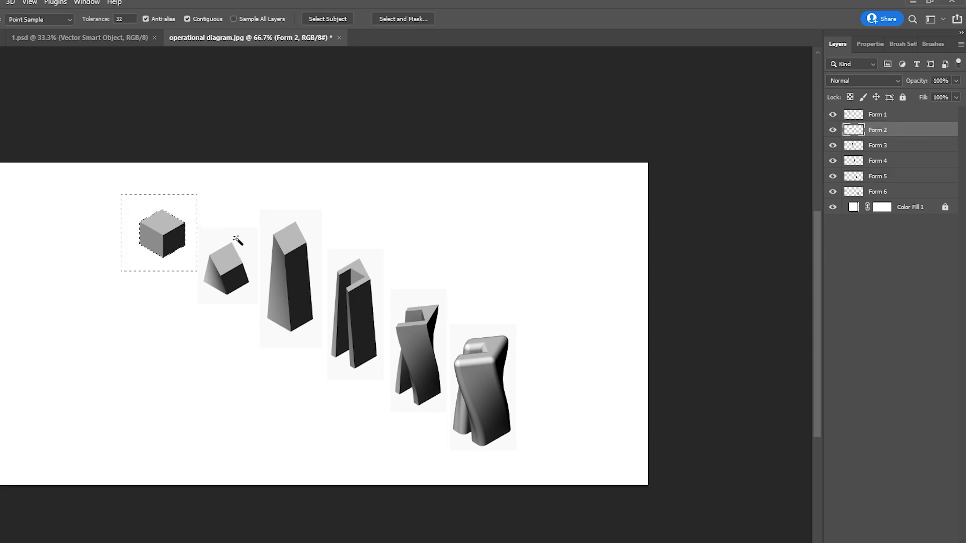
left_click(238, 241)
left_click(266, 247, "ctrl")
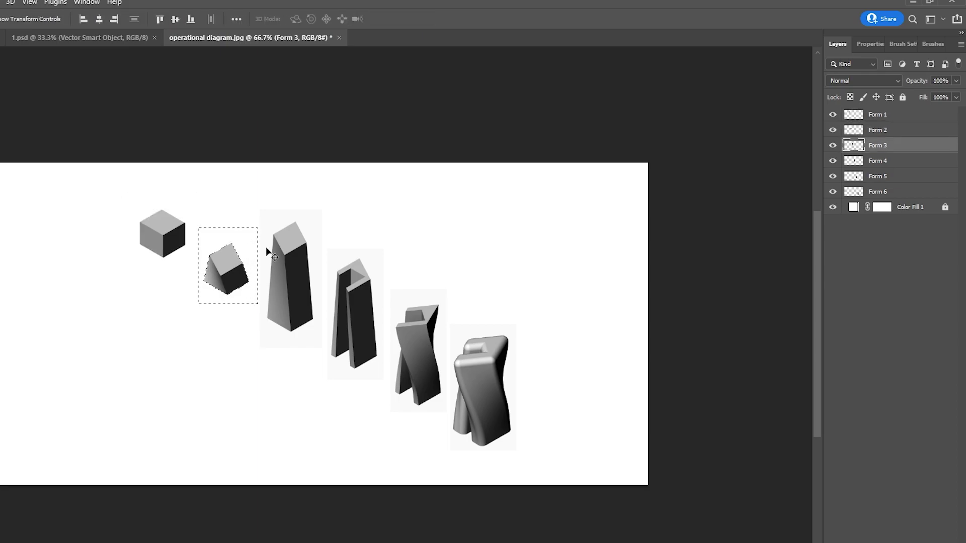
left_click(268, 221)
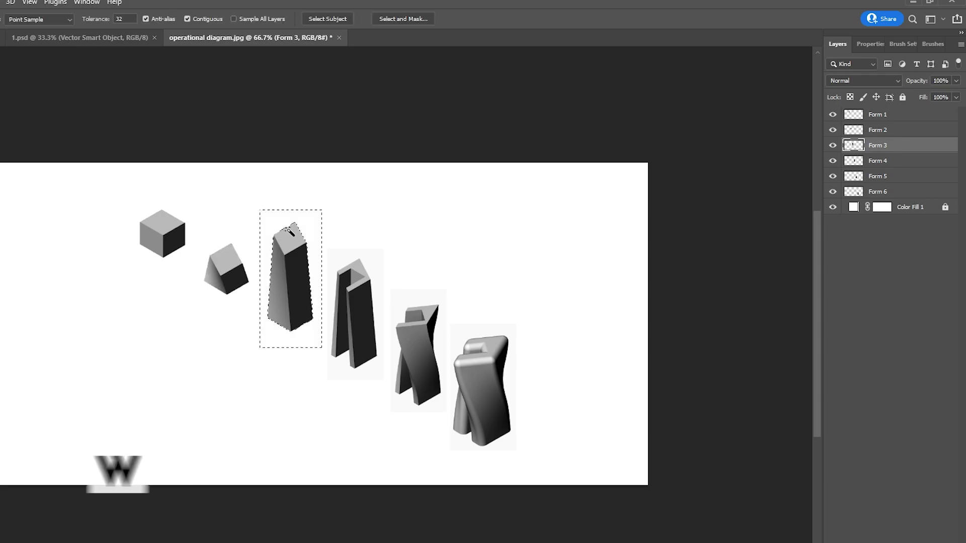
key("Delete")
Step: Delete the off-white background around Form 4, Form 5 and Form 6 using Magic Wand selections
left_click(361, 300, "ctrl")
left_click(372, 264)
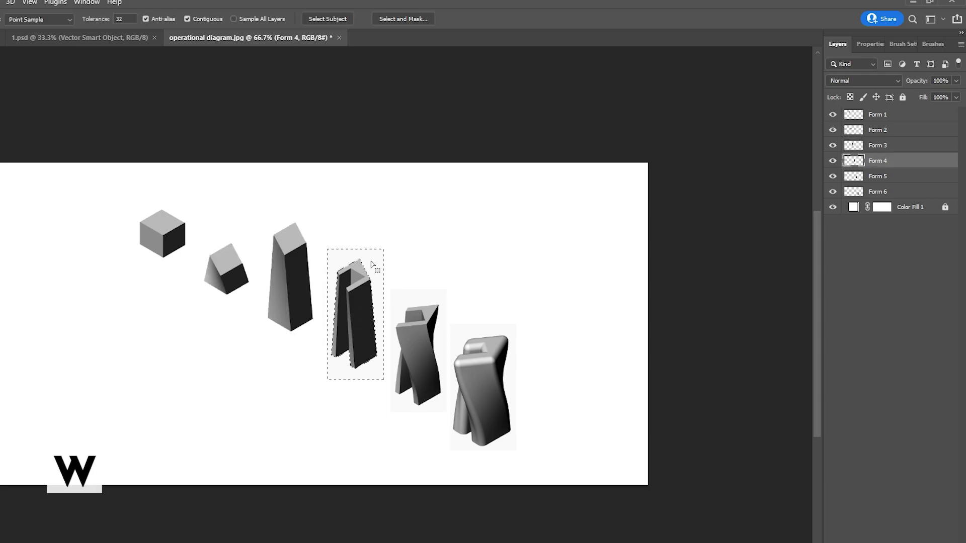
left_click(433, 347, "ctrl")
left_click(438, 317)
key("Delete")
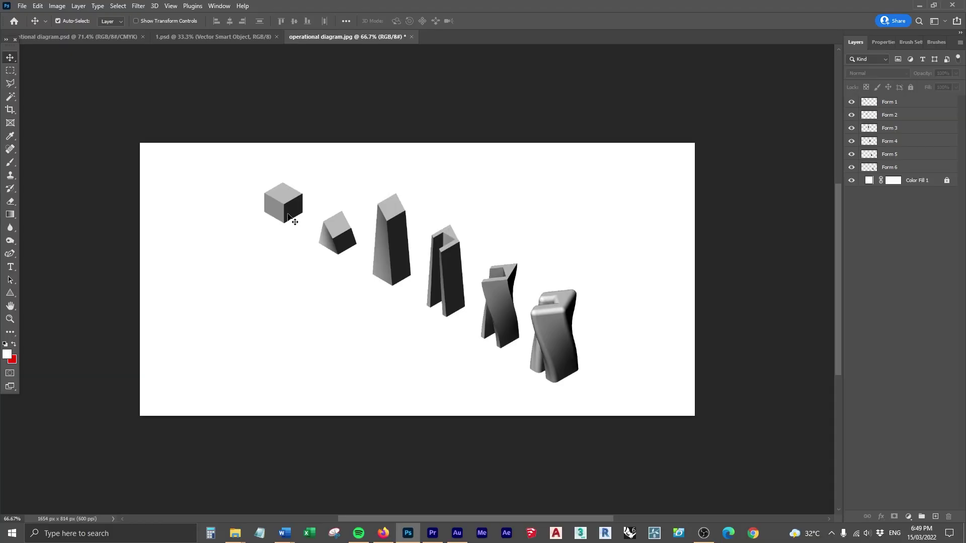
Step: Arrange the first four forms in a horizontal row, show the rulers and place a horizontal guide at the base of Form 4
left_click_drag(289, 218, 270, 284)
key("ctrl+z")
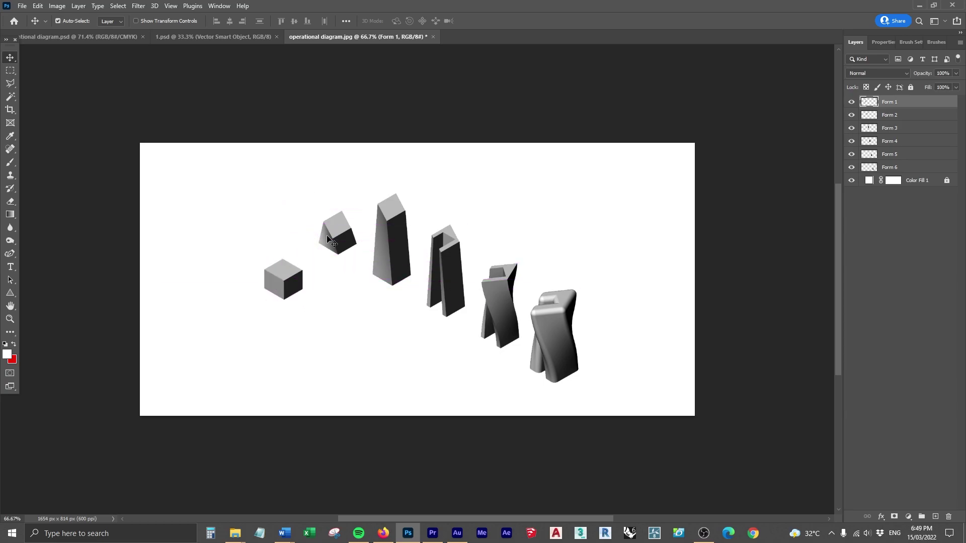
left_click_drag(342, 234, 445, 257)
key("ctrl+r")
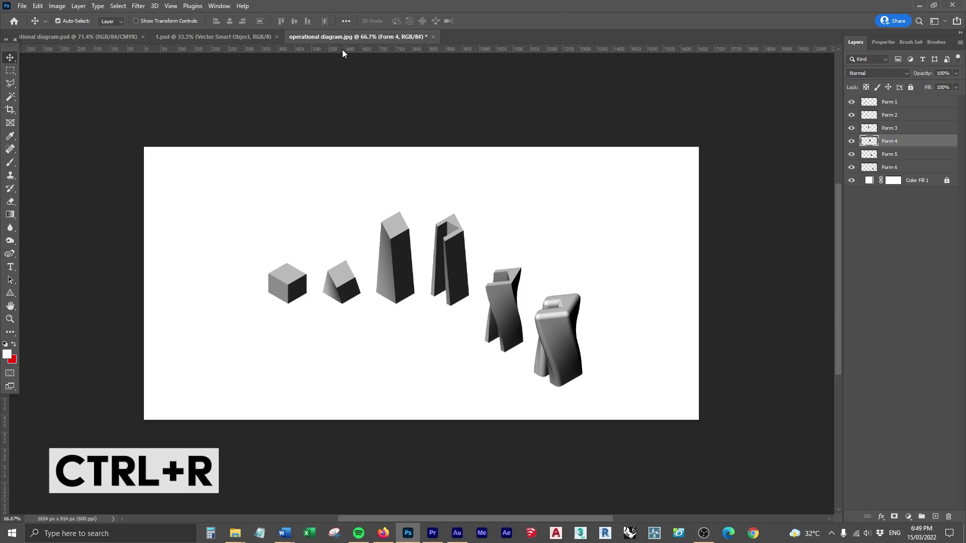
left_click_drag(342, 49, 345, 303)
Step: Nudge Form 3, Form 2 and Form 1 down until their bases rest on the horizontal guide
left_click(401, 259)
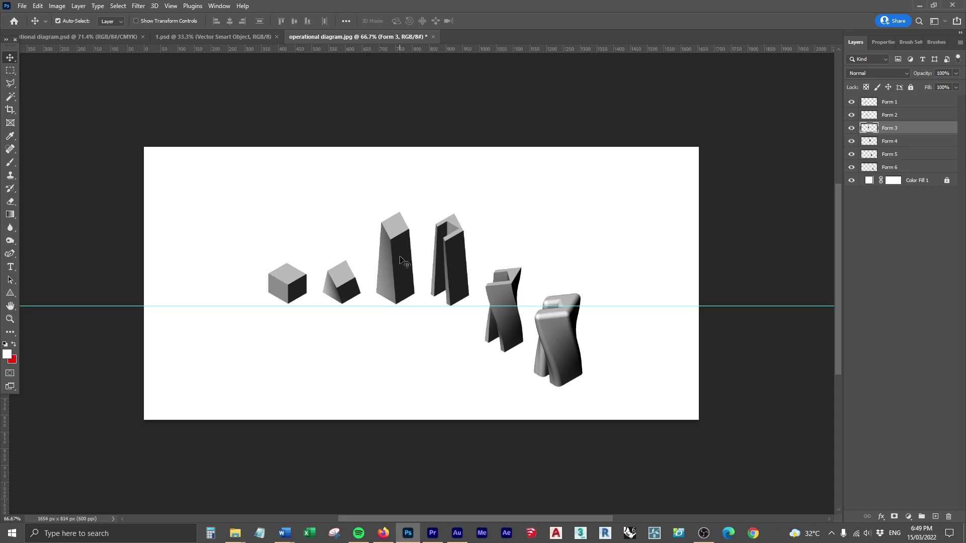
key("Down")
key("Down")
key("Down")
key("Down")
left_click(343, 274)
key("Down")
key("Down")
key("Down")
key("Down")
key("Down")
key("Down")
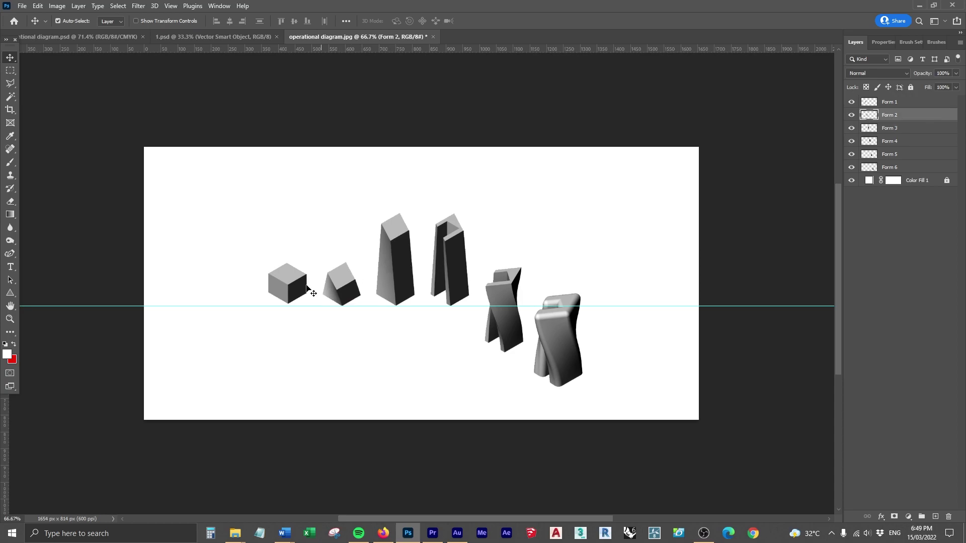
left_click(294, 284)
key("Down")
key("Down")
key("Down")
key("Down")
key("Down")
key("Down")
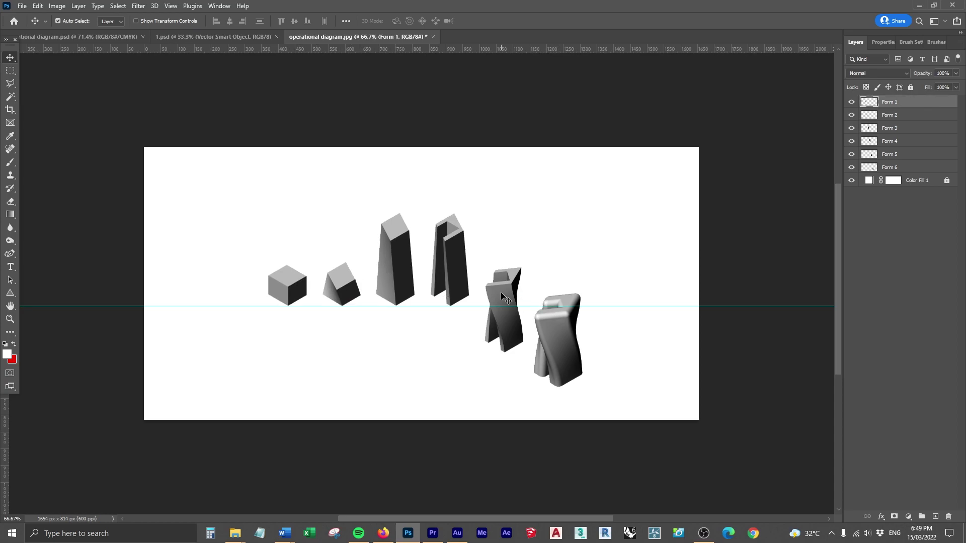
Step: Move Form 5 up so its base rests on the horizontal guide
left_click_drag(501, 294, 502, 244)
left_click_drag(502, 244, 501, 247)
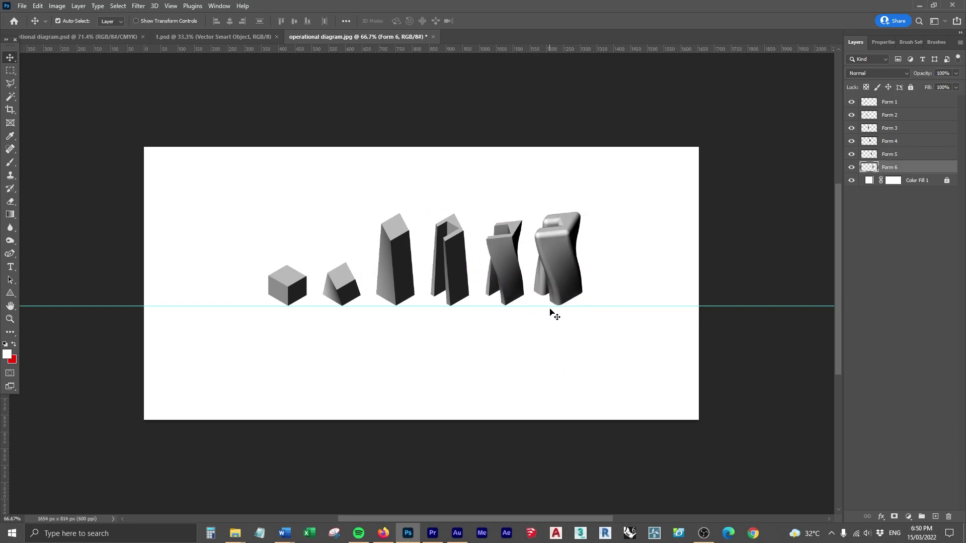
key("ctrl+z")
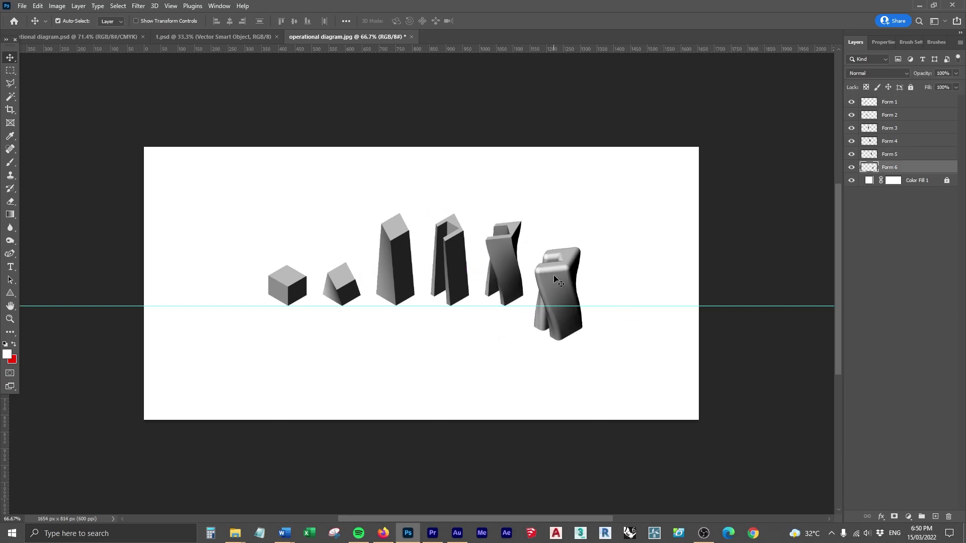
Step: Spread the forms evenly along the guide, placing Form 6 on it about 192 px farther right and moving Forms 1 and 2 left
left_click_drag(554, 278, 620, 285)
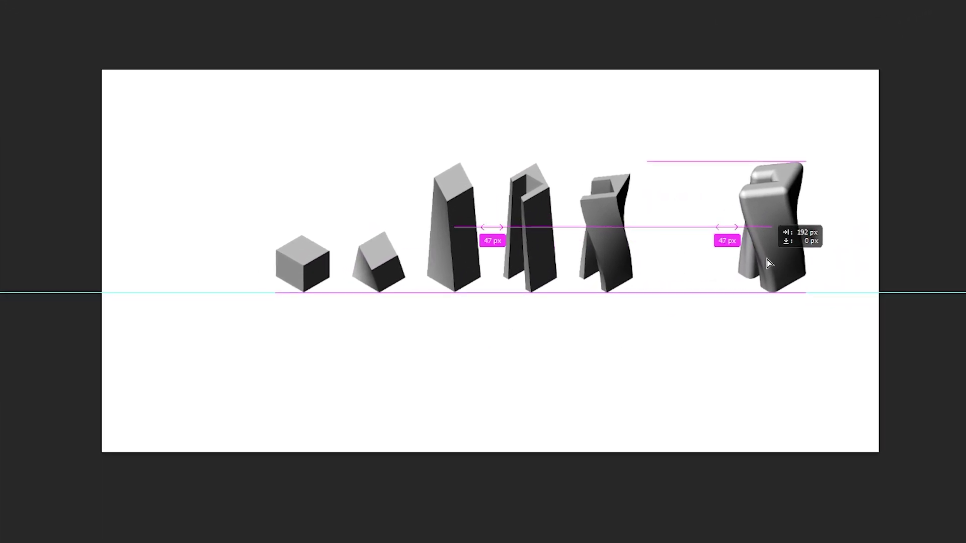
mouse_move(767, 259)
left_mouse_down()
mouse_move(780, 260)
mouse_move(767, 260)
left_mouse_up()
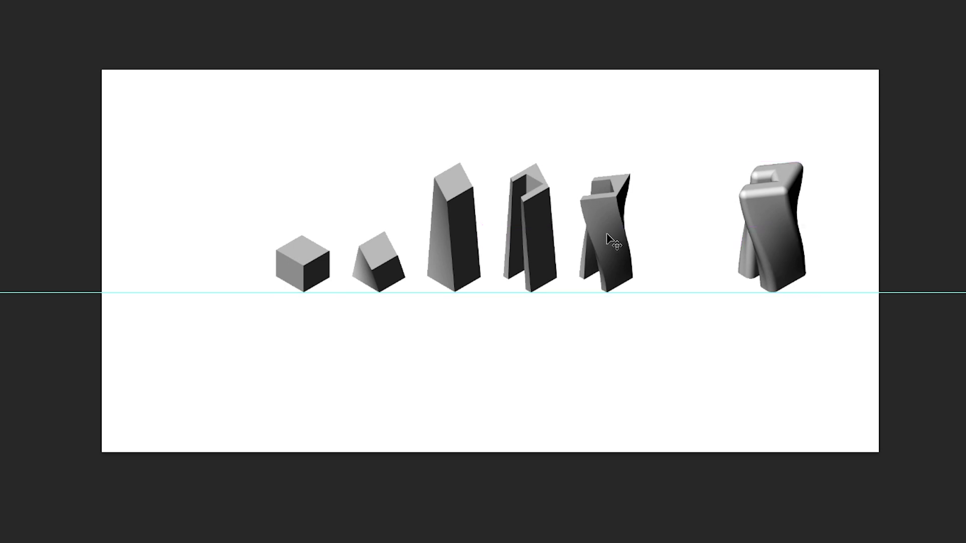
left_click_drag(607, 235, 649, 237)
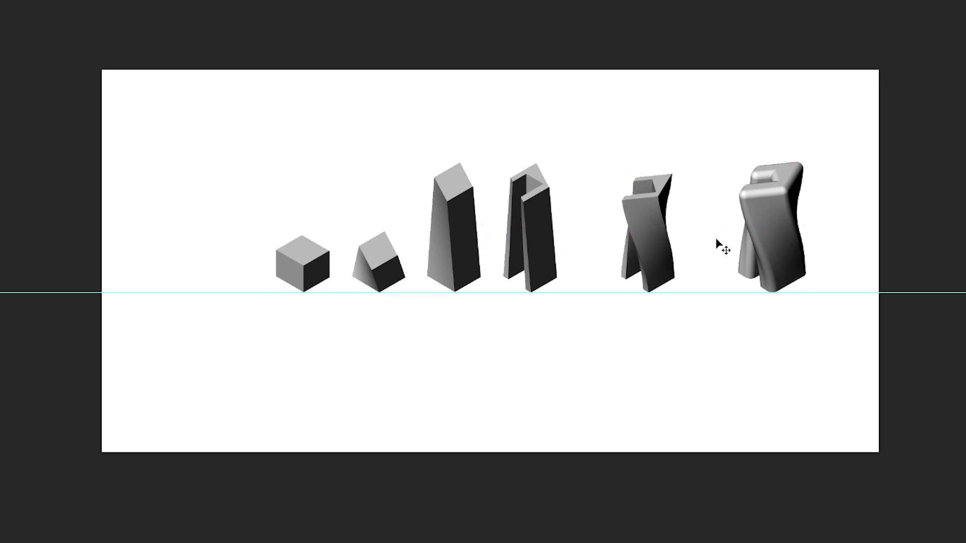
left_click_drag(323, 282, 239, 277)
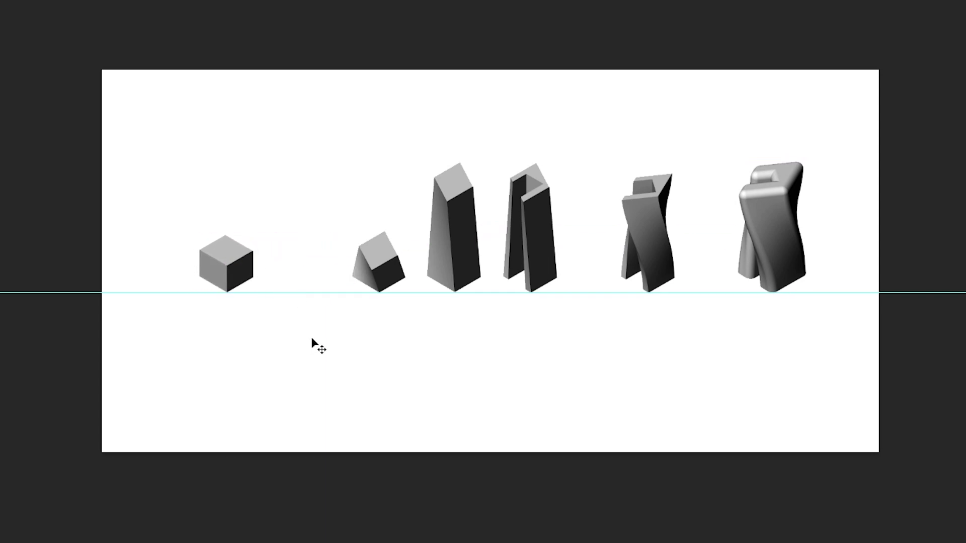
left_click_drag(384, 276, 351, 273)
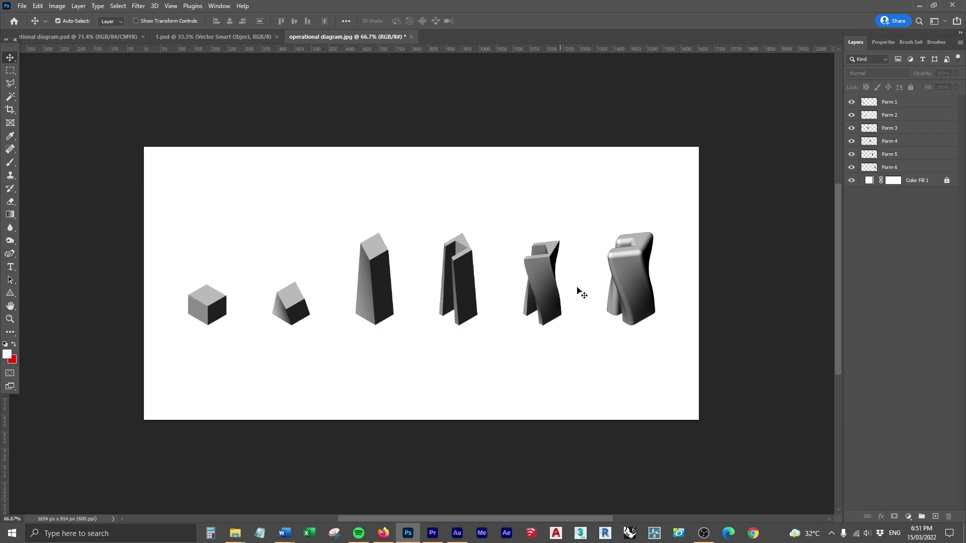
Step: Add the numbers 1 to 6 below the forms as separate text layers in Acier BAT Text Solid, 11 pt
key("t")
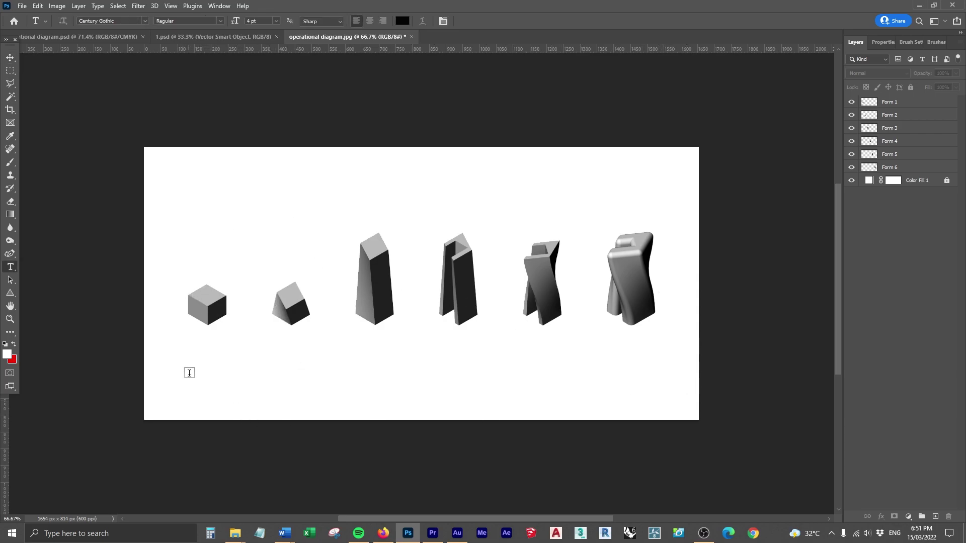
left_click(146, 20)
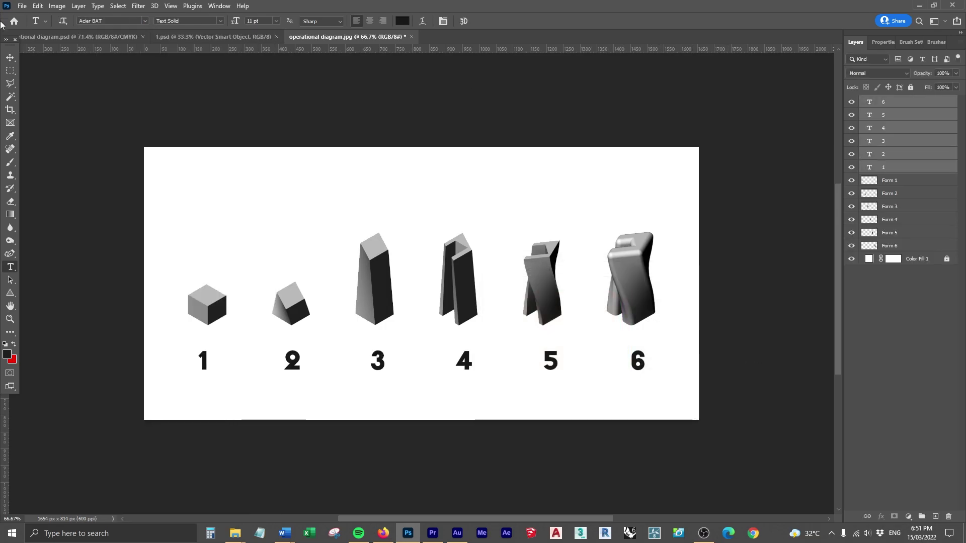
left_click(9, 59)
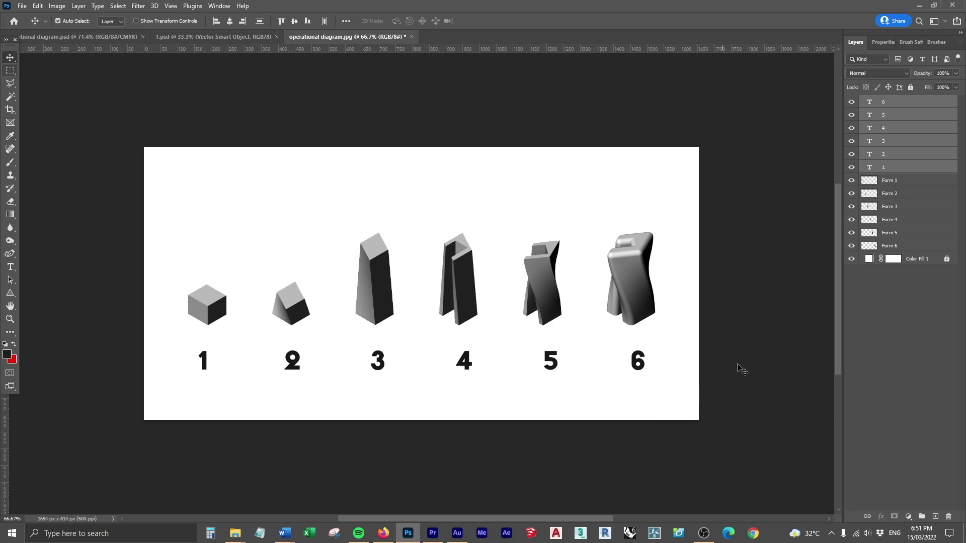
left_click(555, 278)
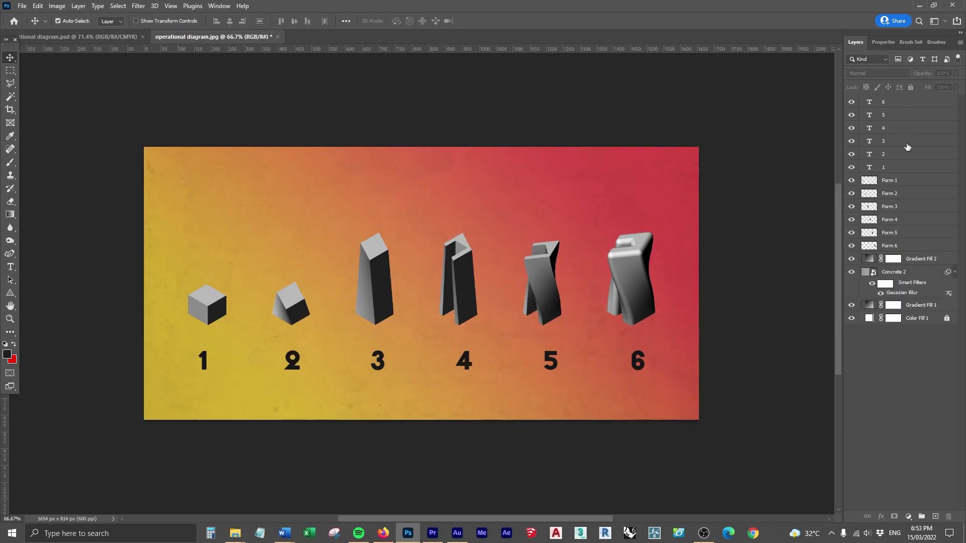
Step: Add the yellow-to-red gradient and concrete texture background layers beneath the forms, and recolor the numbers 1 to 6 white (ffffff)
key("alt+period")
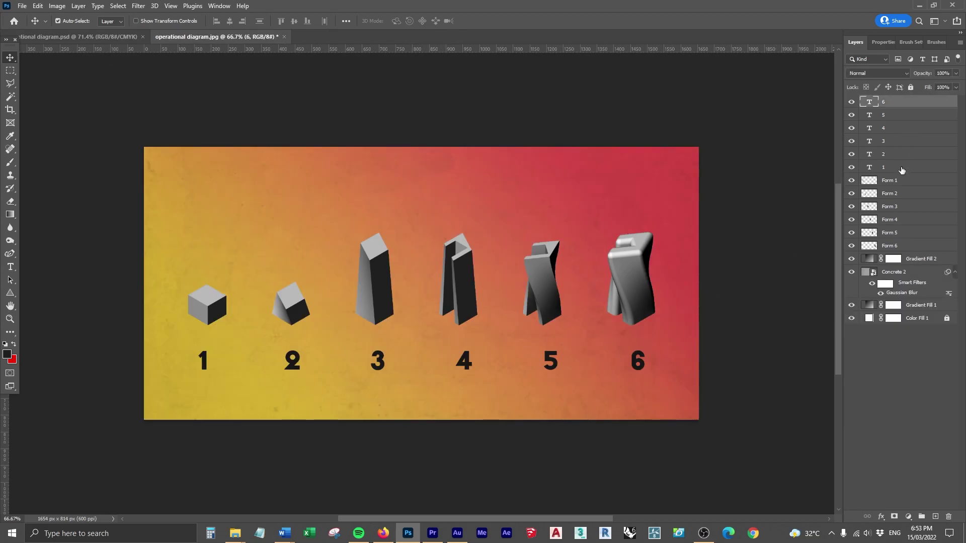
left_click(901, 170, "shift")
key("t")
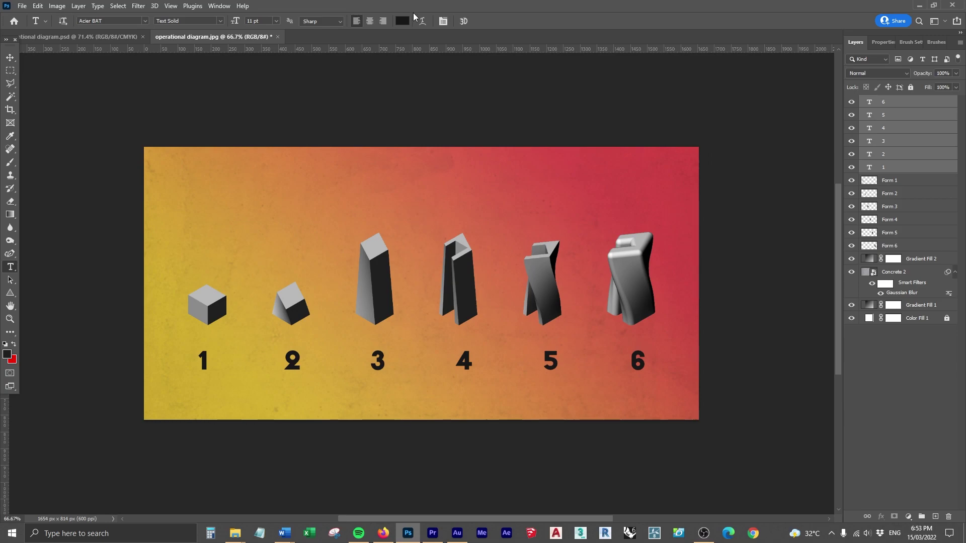
left_click(402, 21)
type("ffffff")
left_click(724, 282)
key("v")
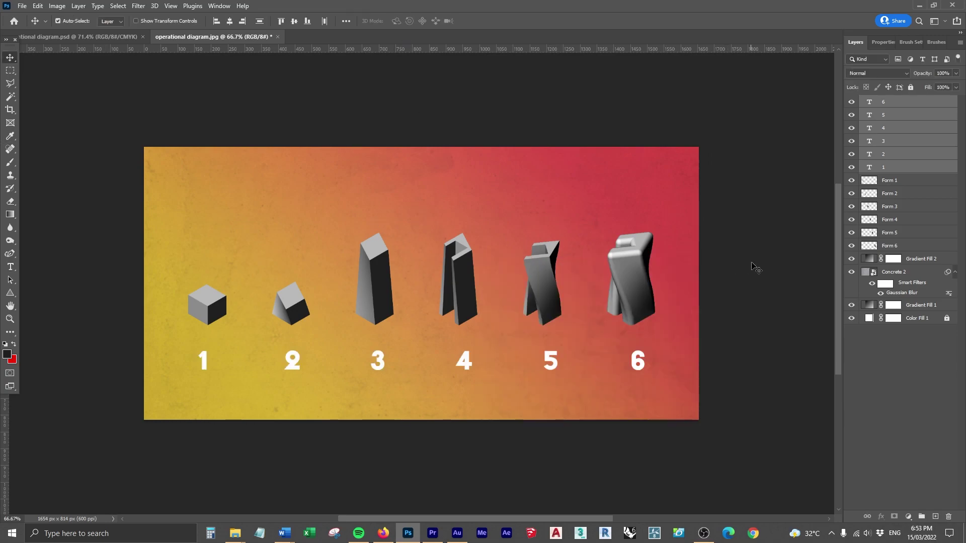
left_click(756, 268)
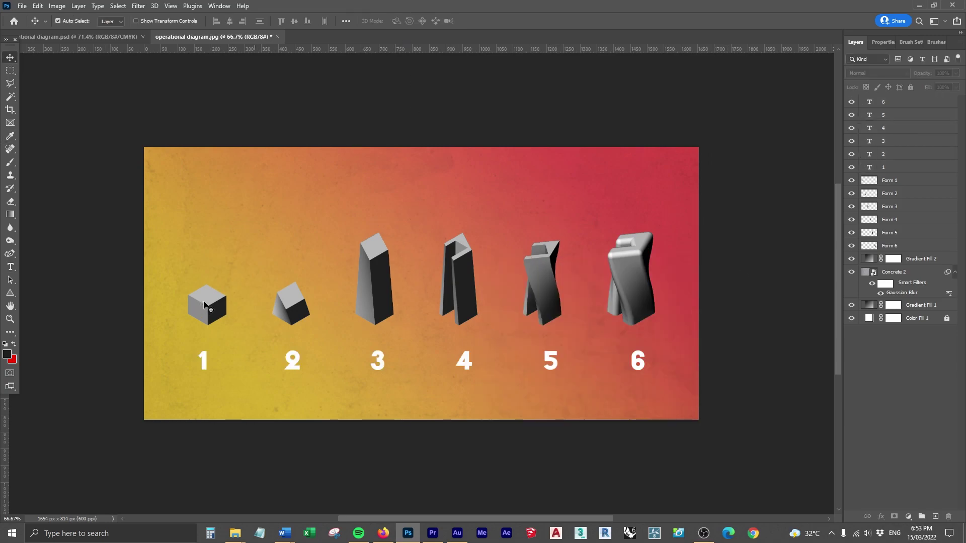
Step: Add a 2 px centered Stroke effect in color 1f1f1f to the Form 1 layer
left_click(204, 303)
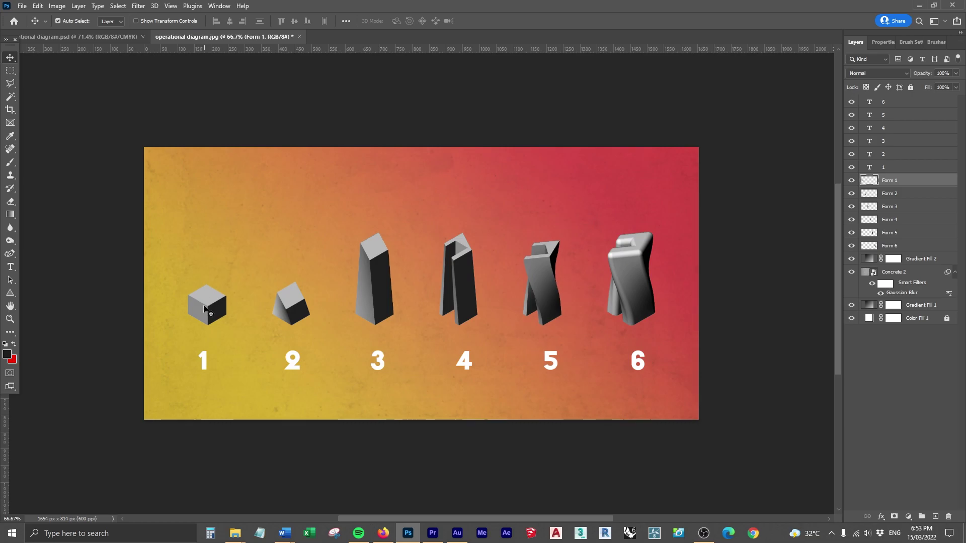
left_click(881, 518)
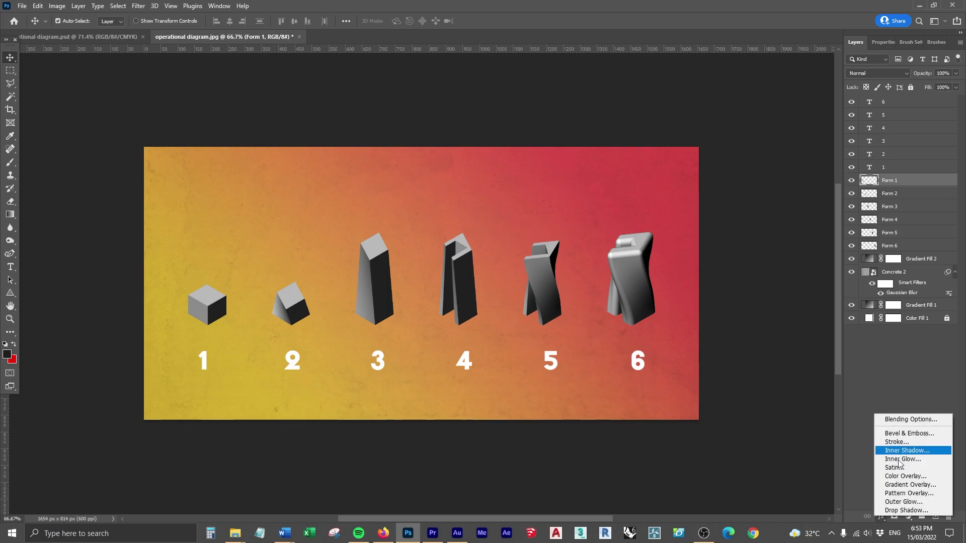
left_click(903, 445)
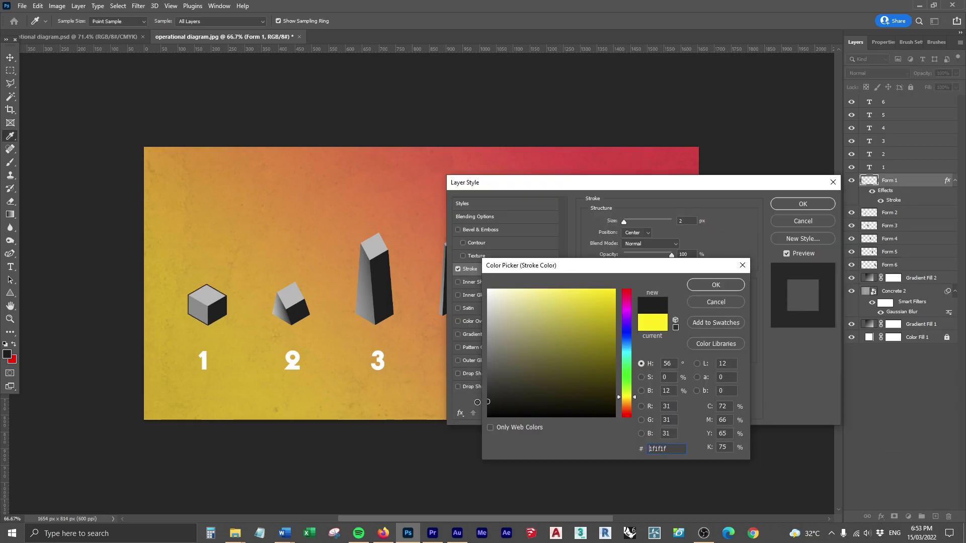
key("Return")
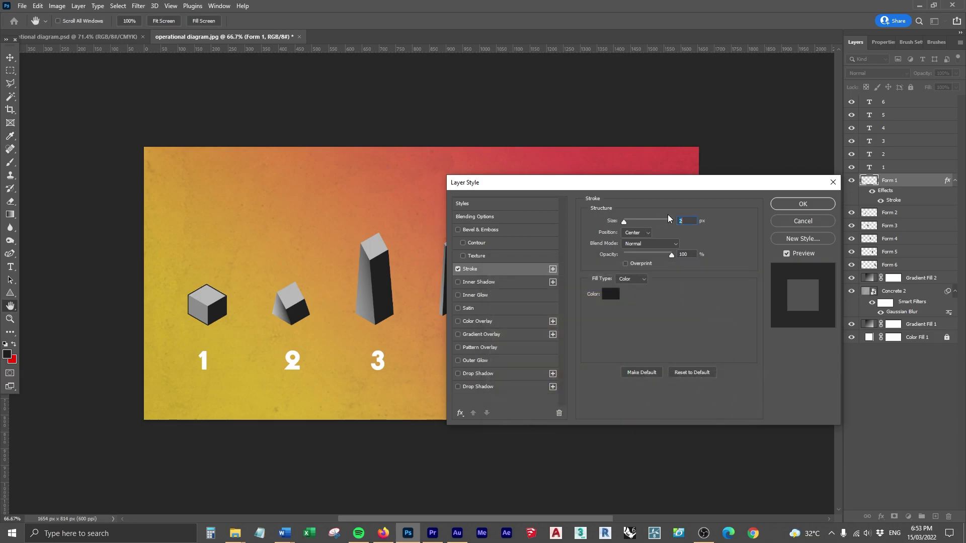
left_click(781, 204)
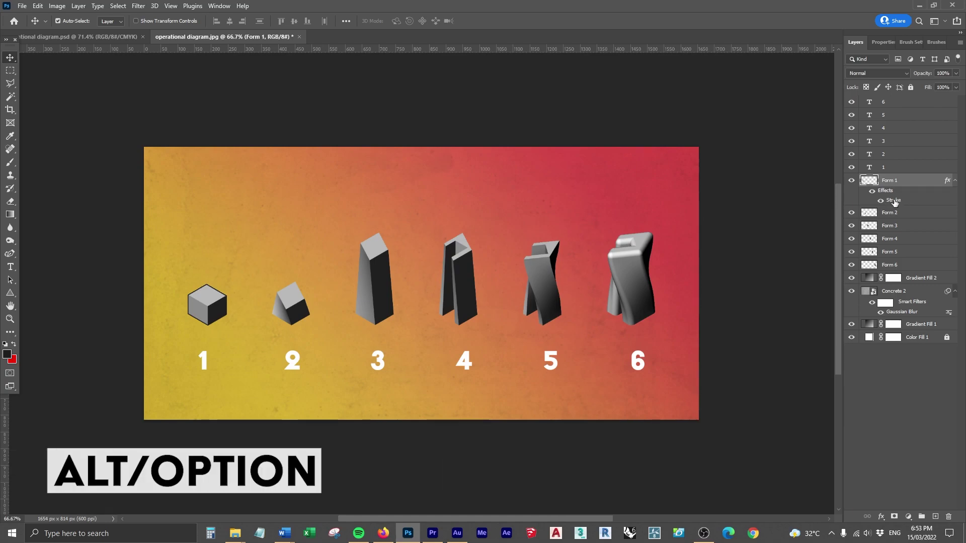
Step: Copy Form 1's stroke effect to the layers Form 2 through Form 6
left_click_drag(895, 202, 890, 280, "alt")
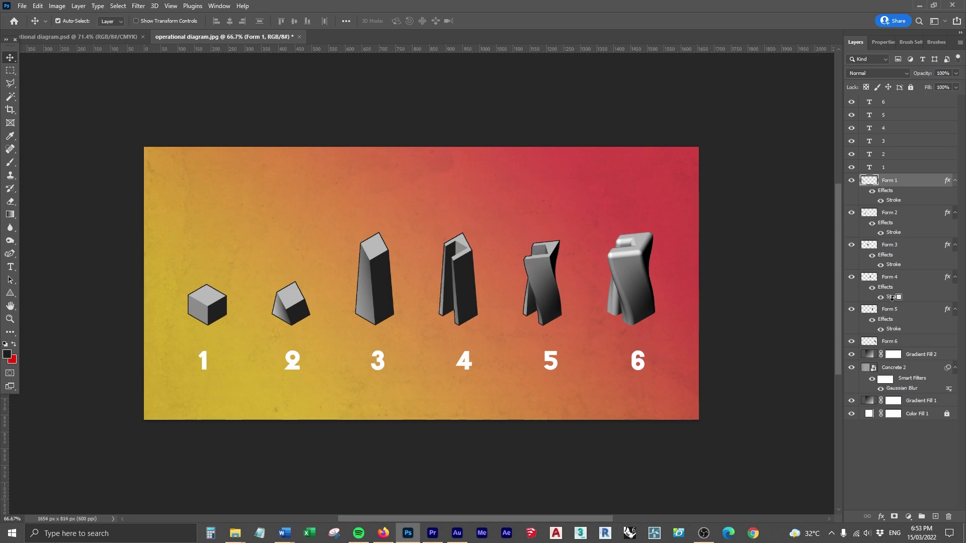
left_click_drag(892, 296, 892, 308, "alt")
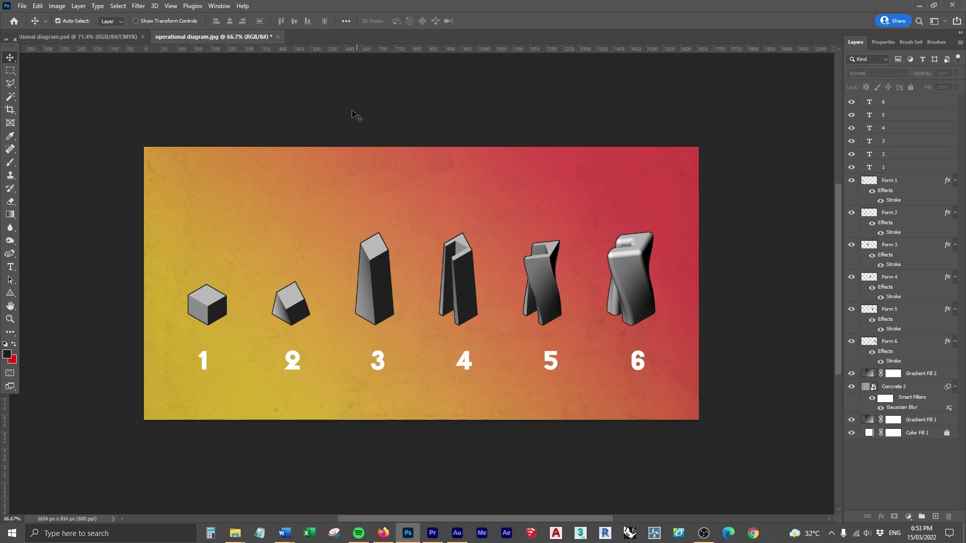
Step: Group the layers Form 1 through Form 6 and name the group Forms
left_click(901, 181)
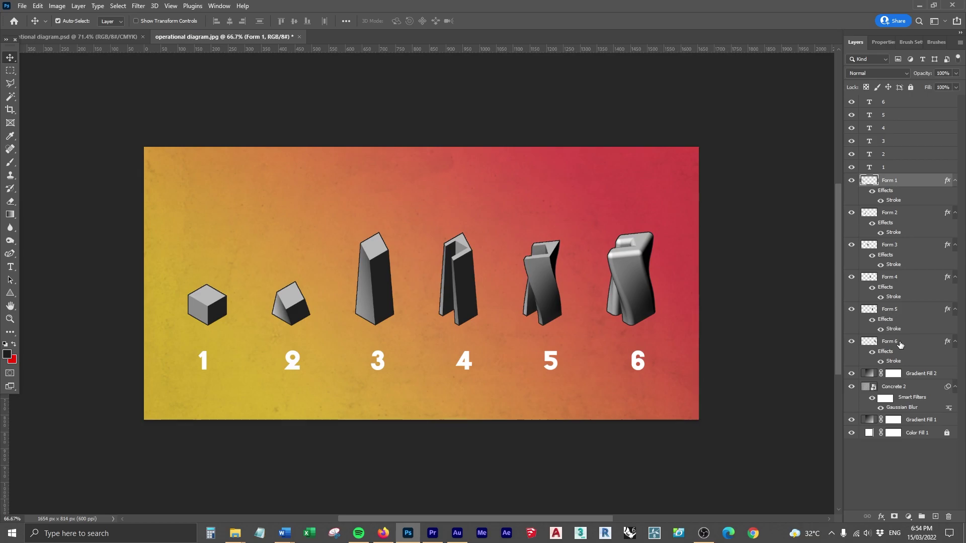
left_click(899, 344, "shift")
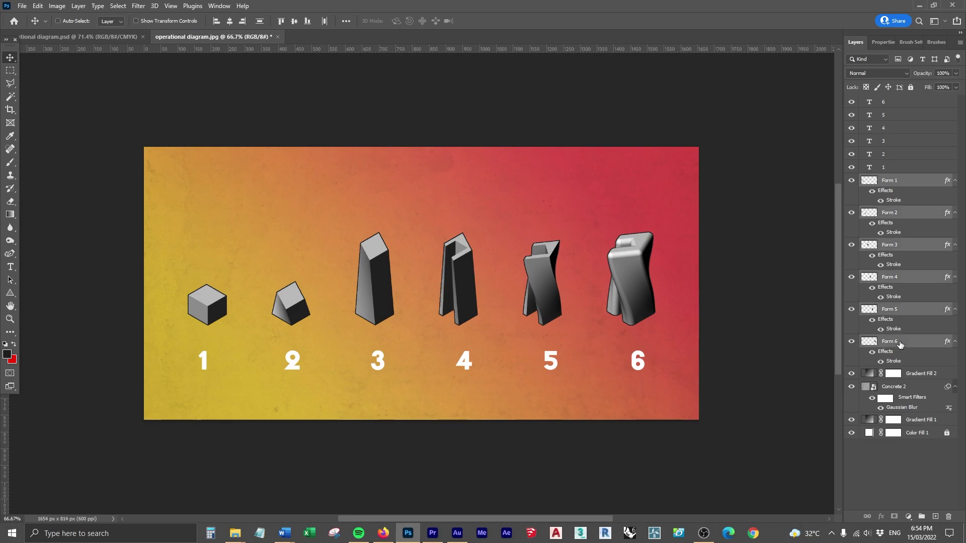
left_click(906, 182)
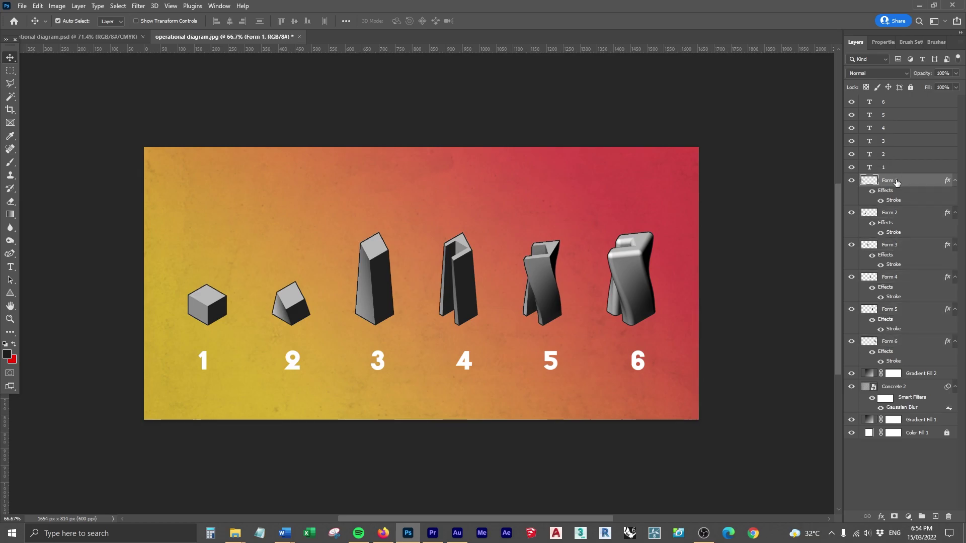
left_click(898, 345, "shift")
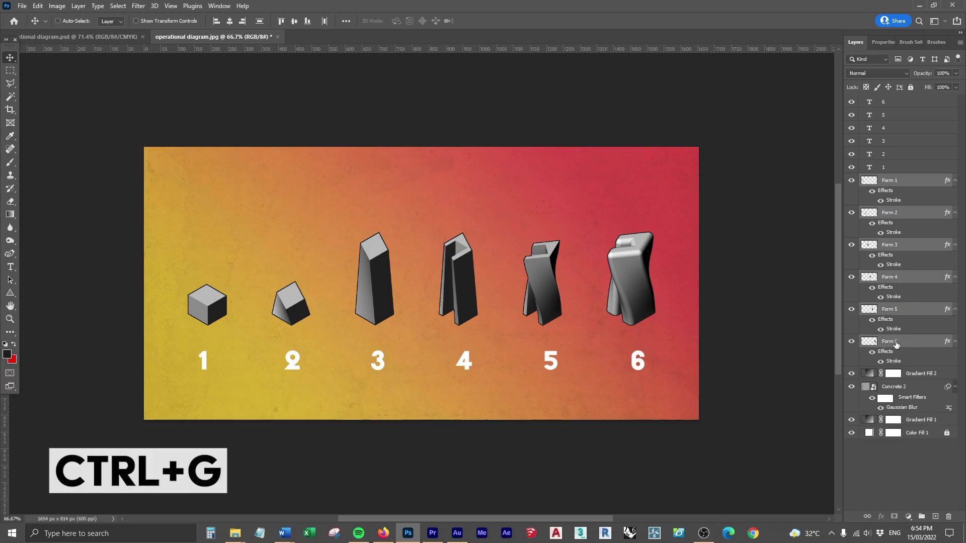
key("ctrl+g")
double_click(888, 180)
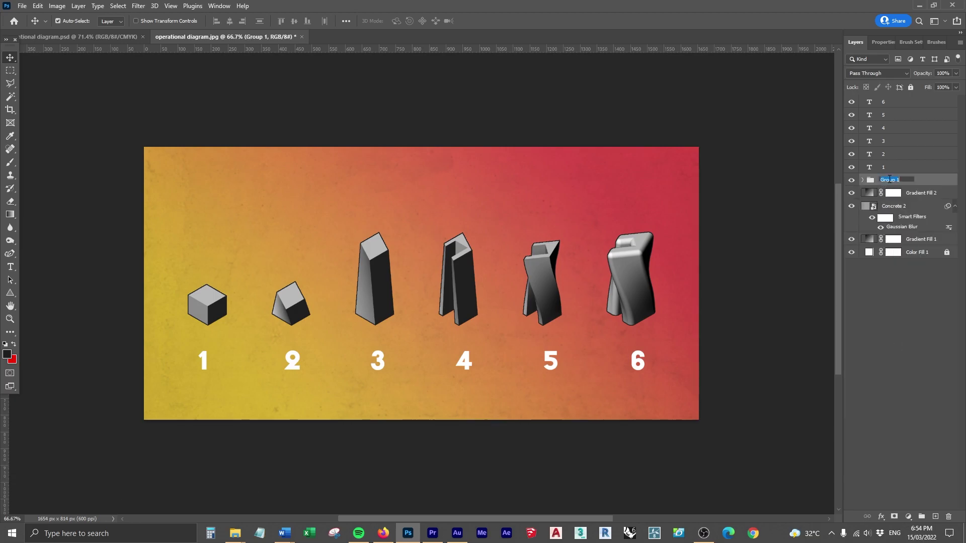
type("Forms")
key("Return")
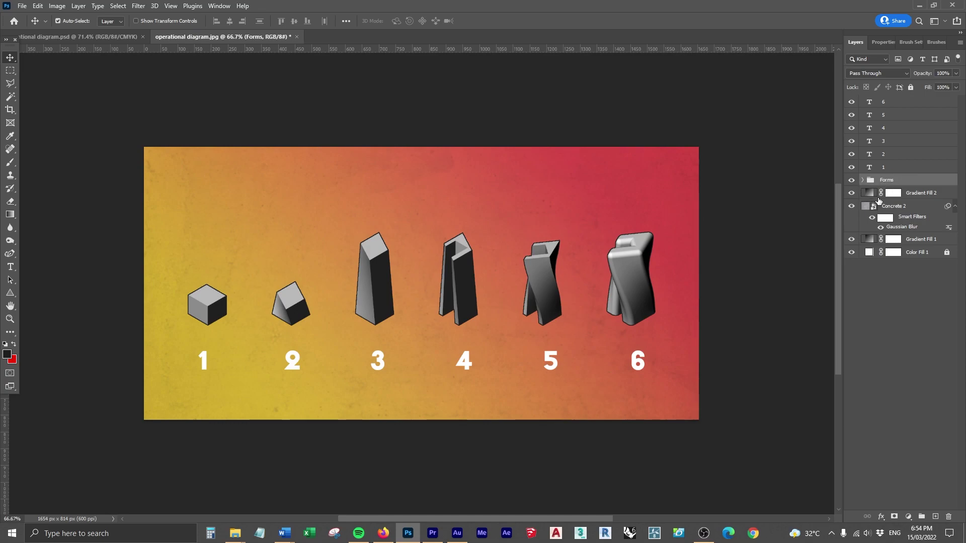
Step: Group the layers from Gradient Fill 2 down to Color Fill 1 and name the group Background
left_click(933, 194)
left_click(915, 252, "shift")
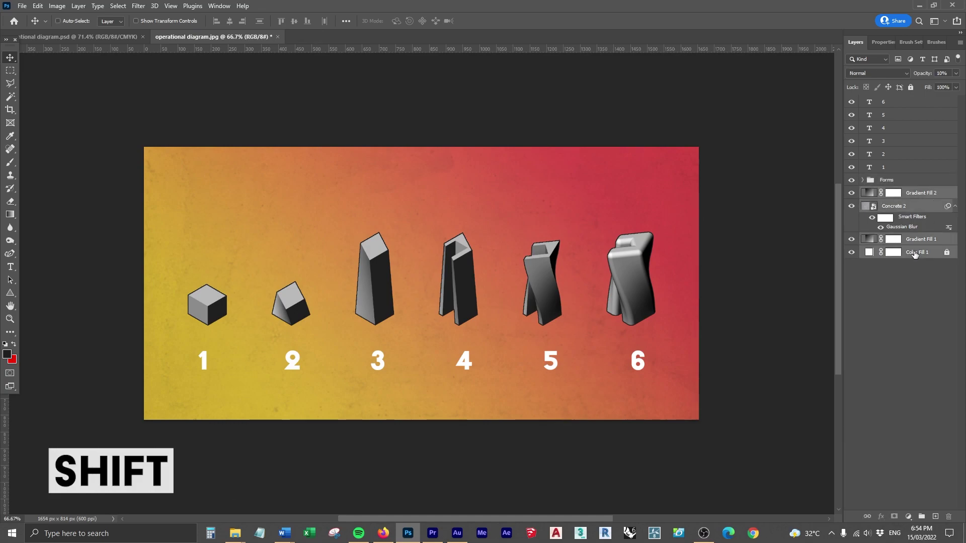
key("ctrl+g")
double_click(889, 192)
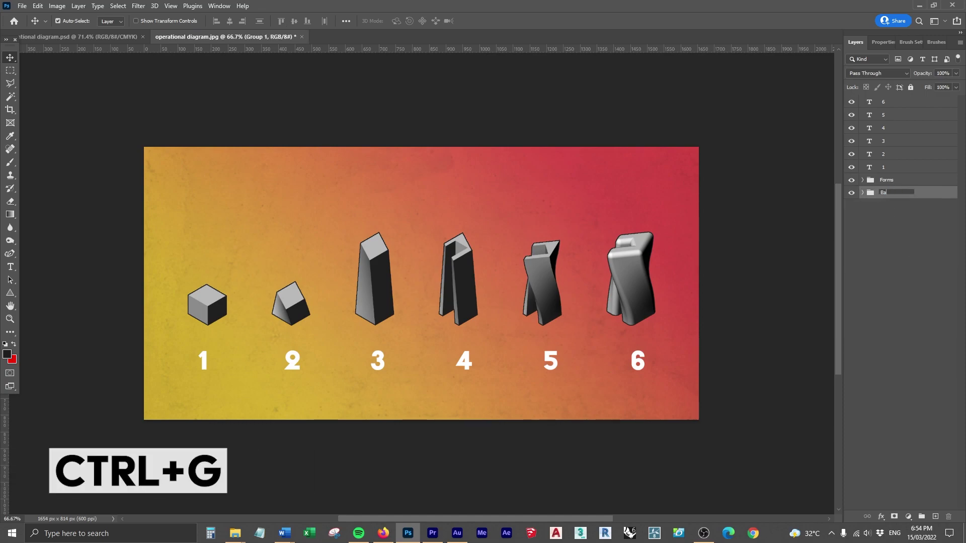
type("Background")
key("Return")
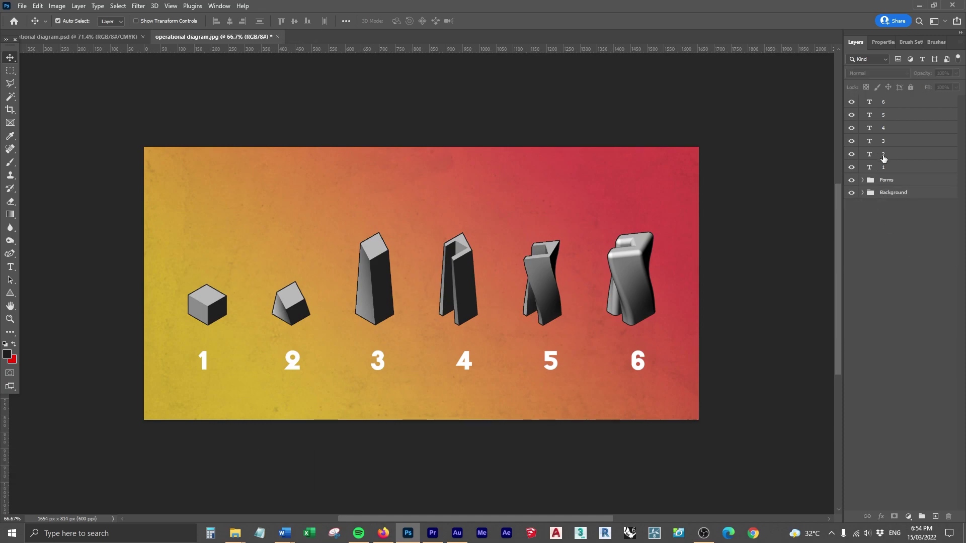
Step: Group the number text layers 1 to 6 and name the group TXT Sequencing
left_click(896, 102)
left_click(898, 167, "shift")
key("ctrl+g")
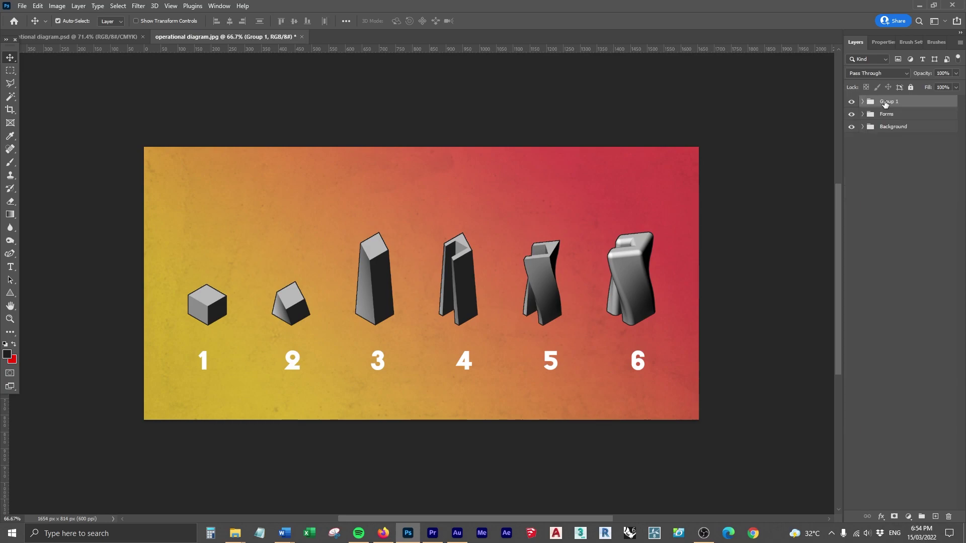
double_click(886, 101)
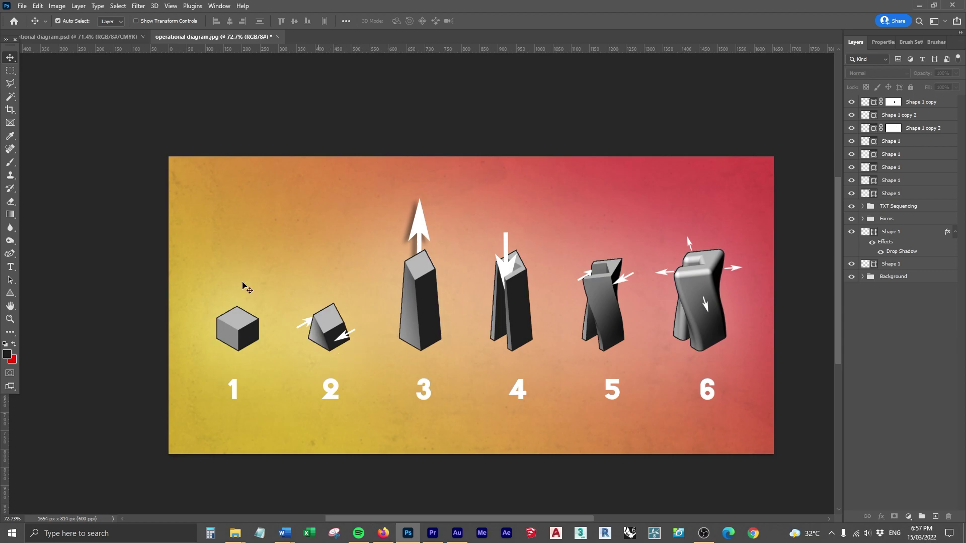
Step: Place the slanted text labels TWIST, PULL, VOID, TWIST and OFFSET in the gaps between consecutive forms
left_click_drag(561, 304, 572, 303, "ctrl")
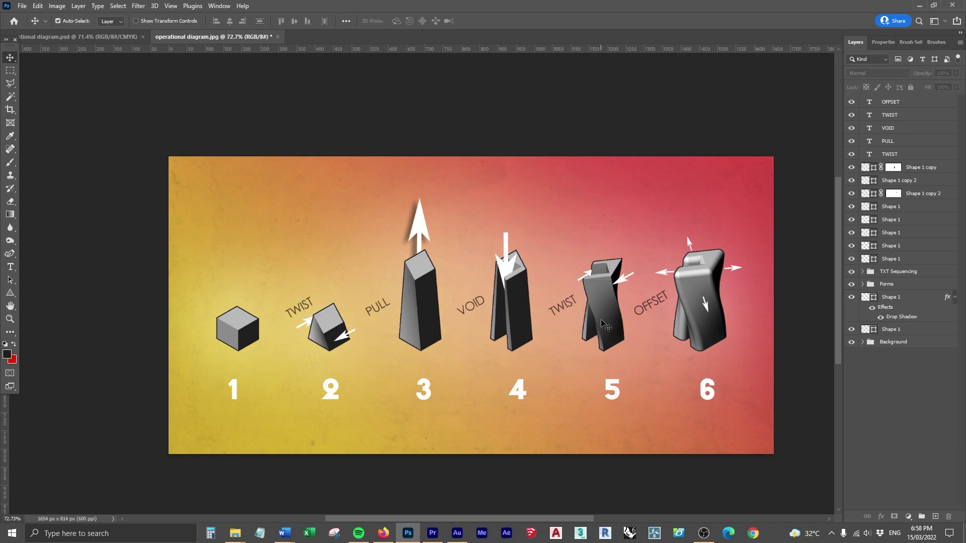
Step: Change the color of Form 6's Stroke effect to bright yellow
left_click(698, 327)
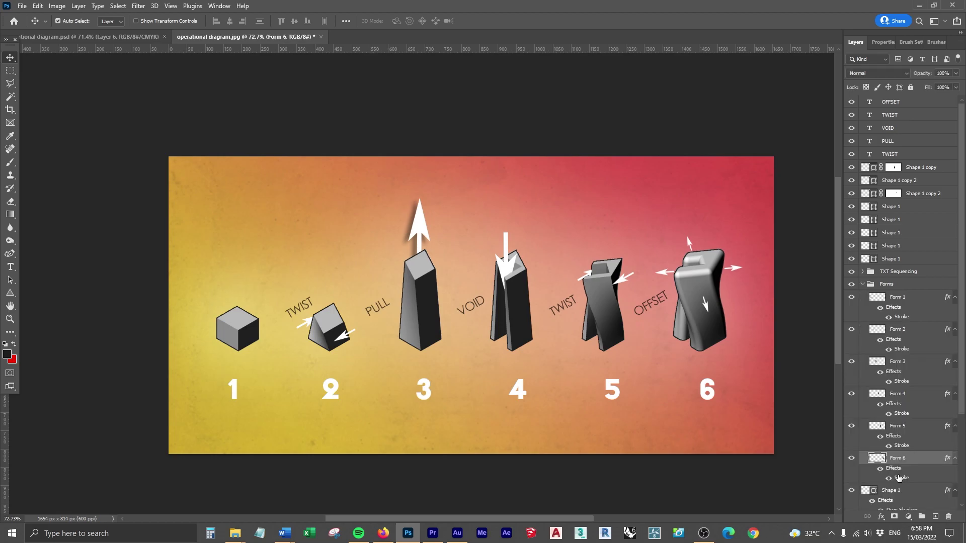
double_click(721, 342)
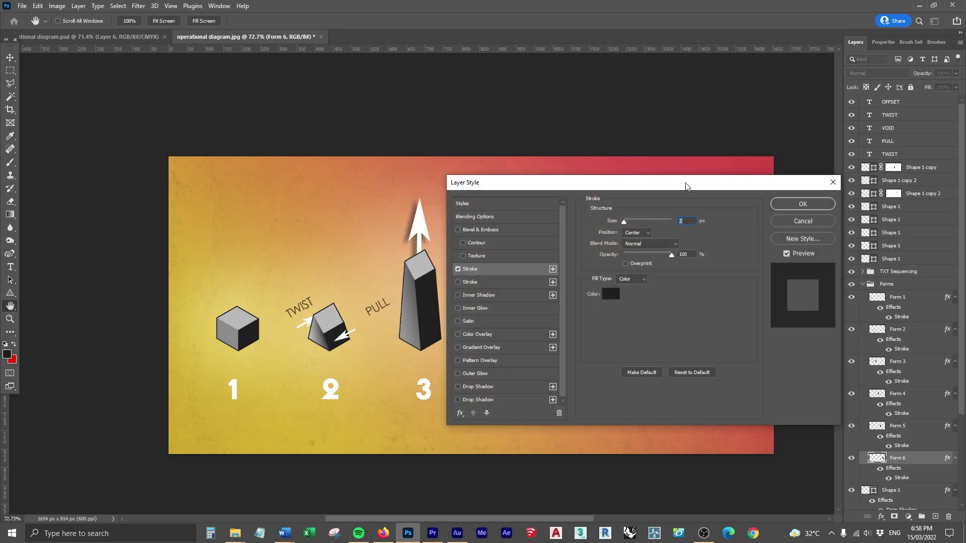
left_click_drag(671, 190, 346, 164)
left_click(287, 269)
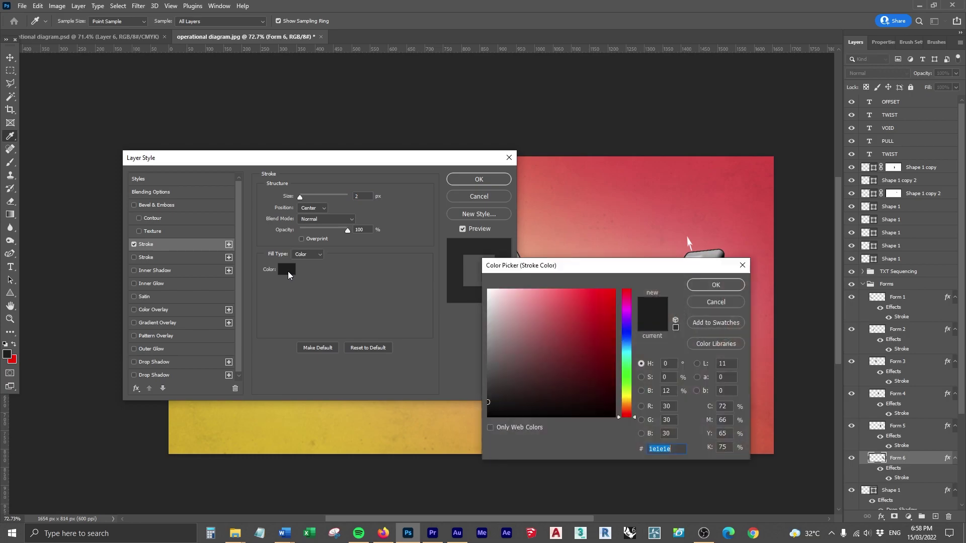
key("BackSpace")
type("f6ff00")
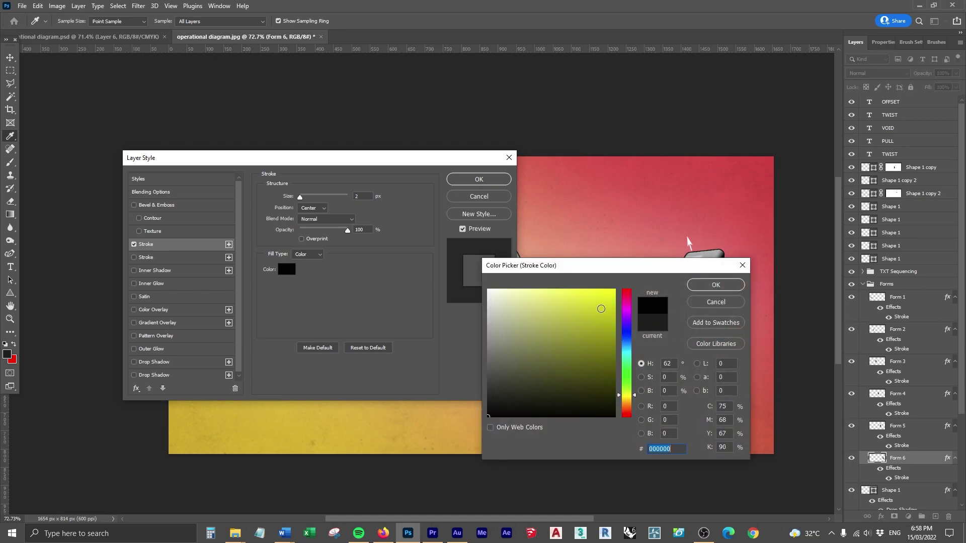
left_click(703, 285)
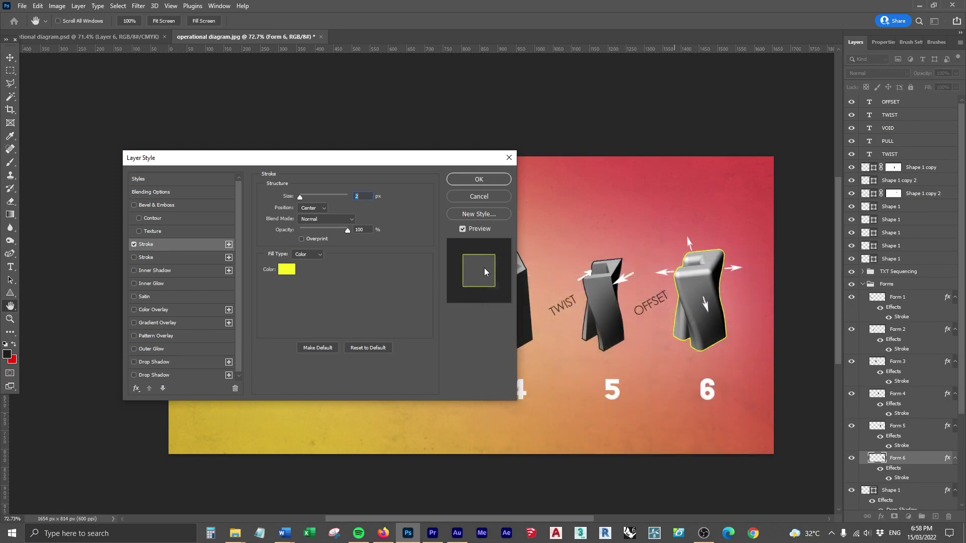
left_click(478, 179)
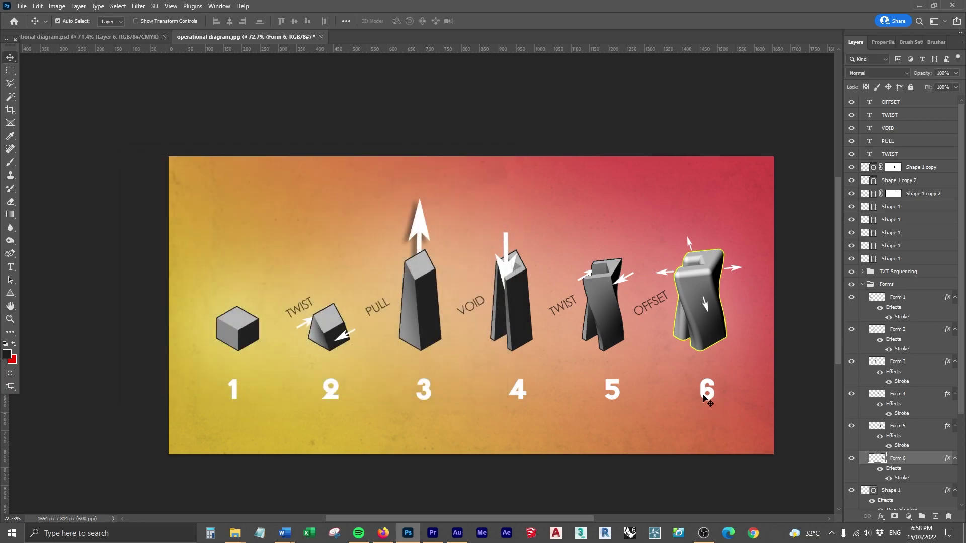
Step: Recolor the number 6 text below the last form to yellow-green e4ff00 and deselect the layer
left_click(704, 397)
key("t")
left_click(402, 21)
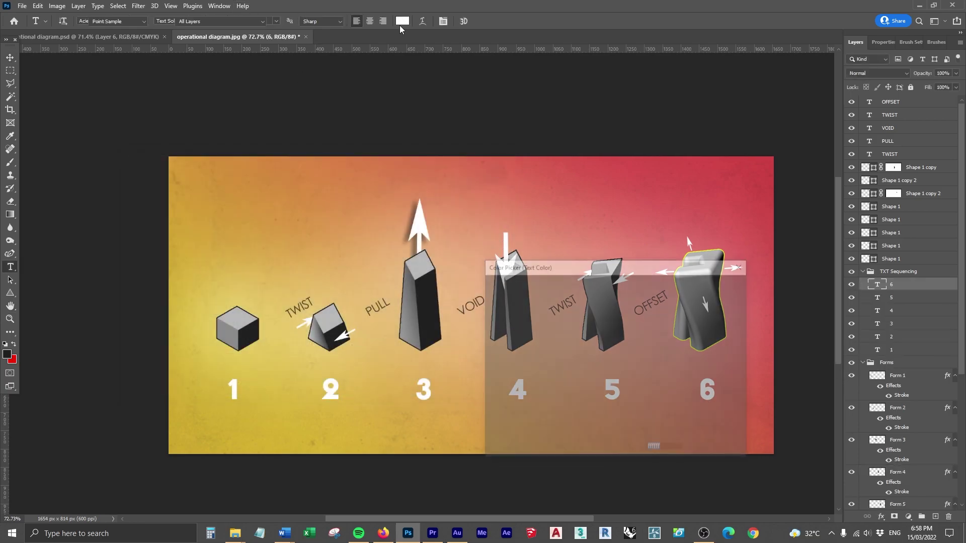
type("e4ff00")
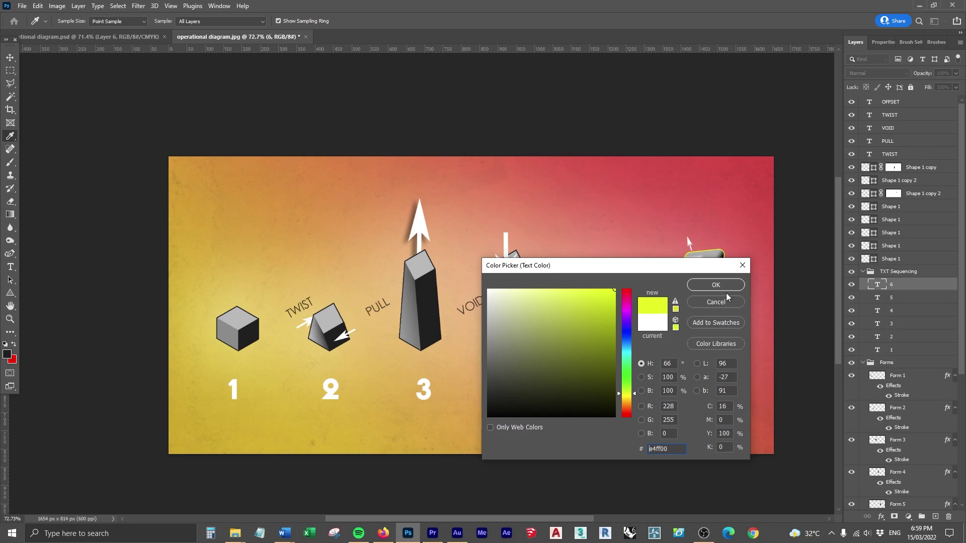
left_click(726, 281)
left_click(11, 59)
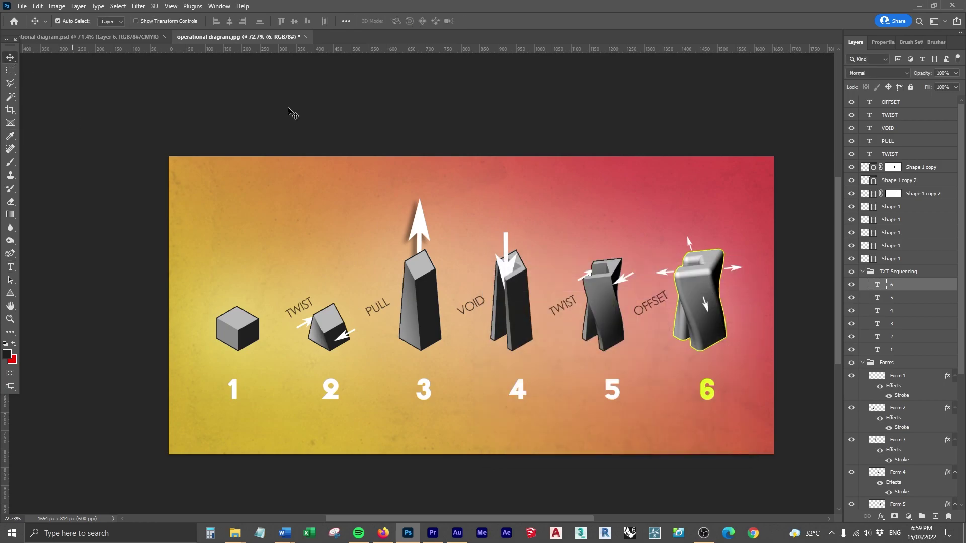
left_click(430, 132)
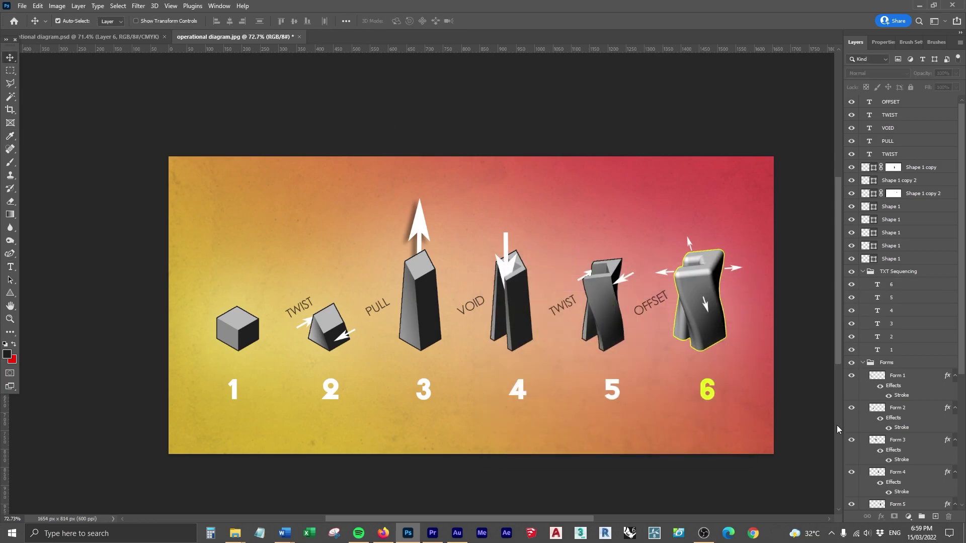